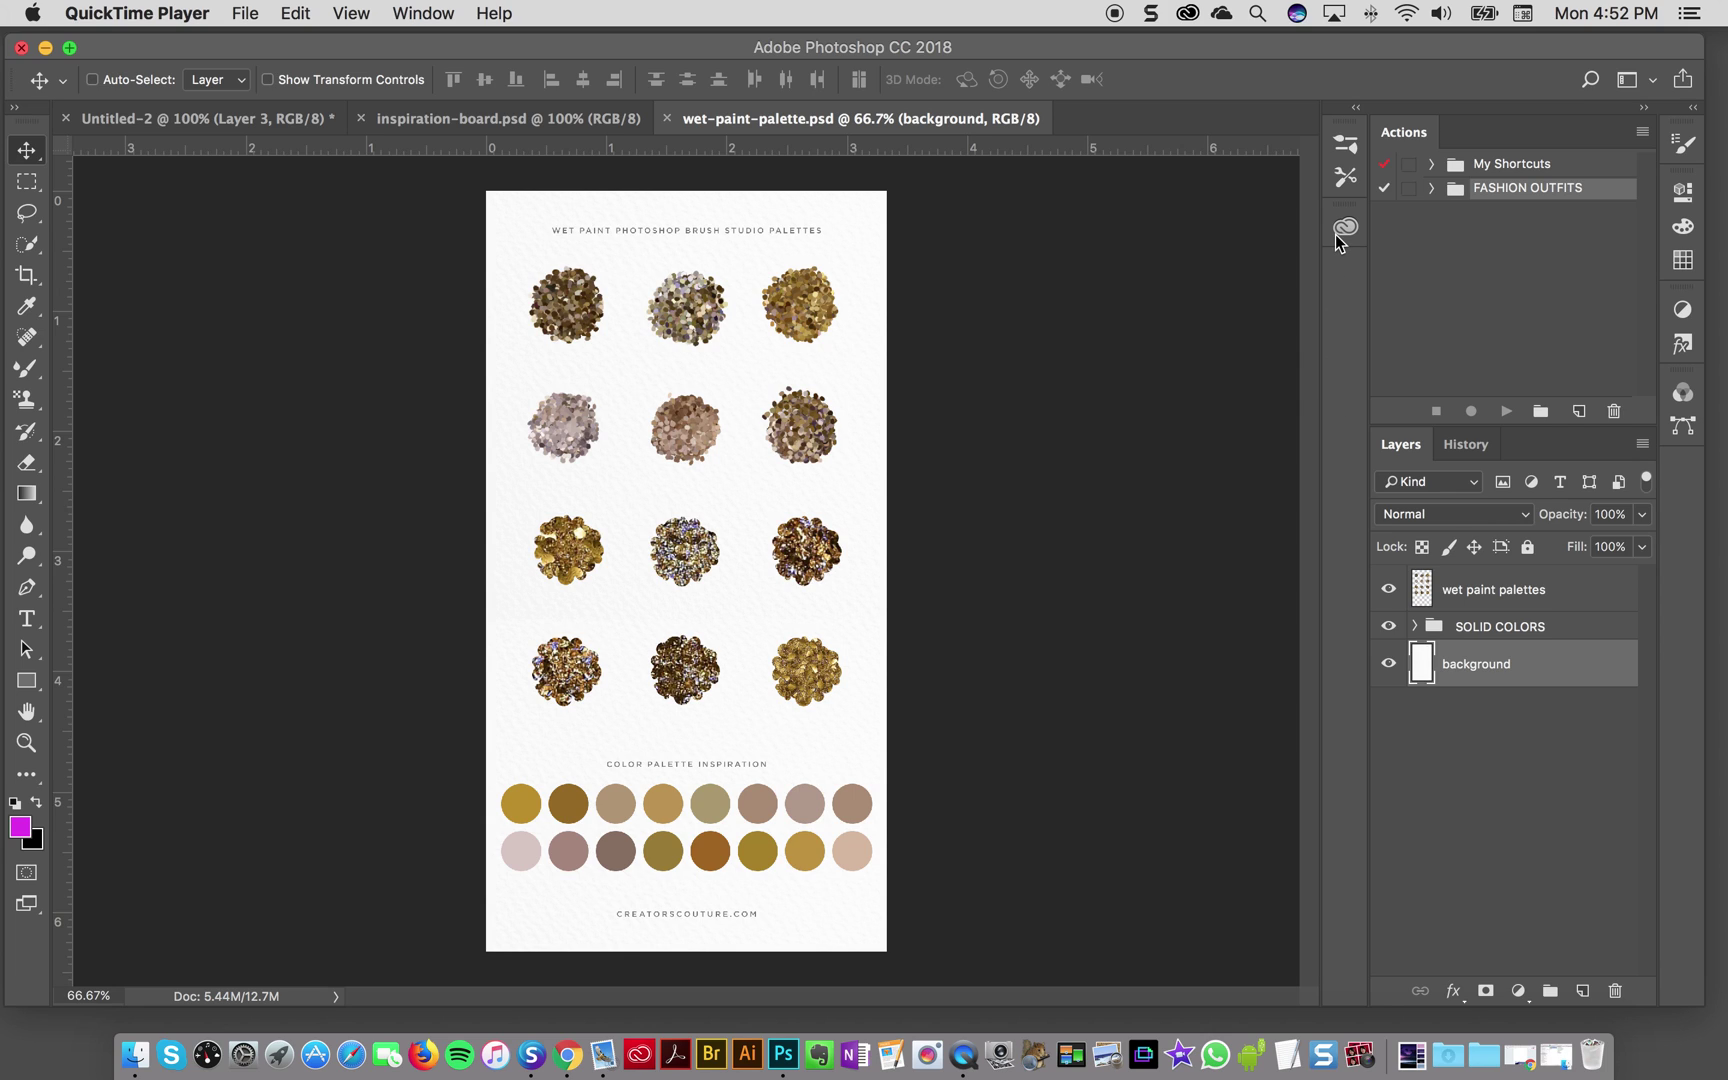
- Show the Creative Cloud Libraries panel with the layer-styles library listed, and begin New Library from Document
{"action": "left_click", "coordinate": [1350, 201]}
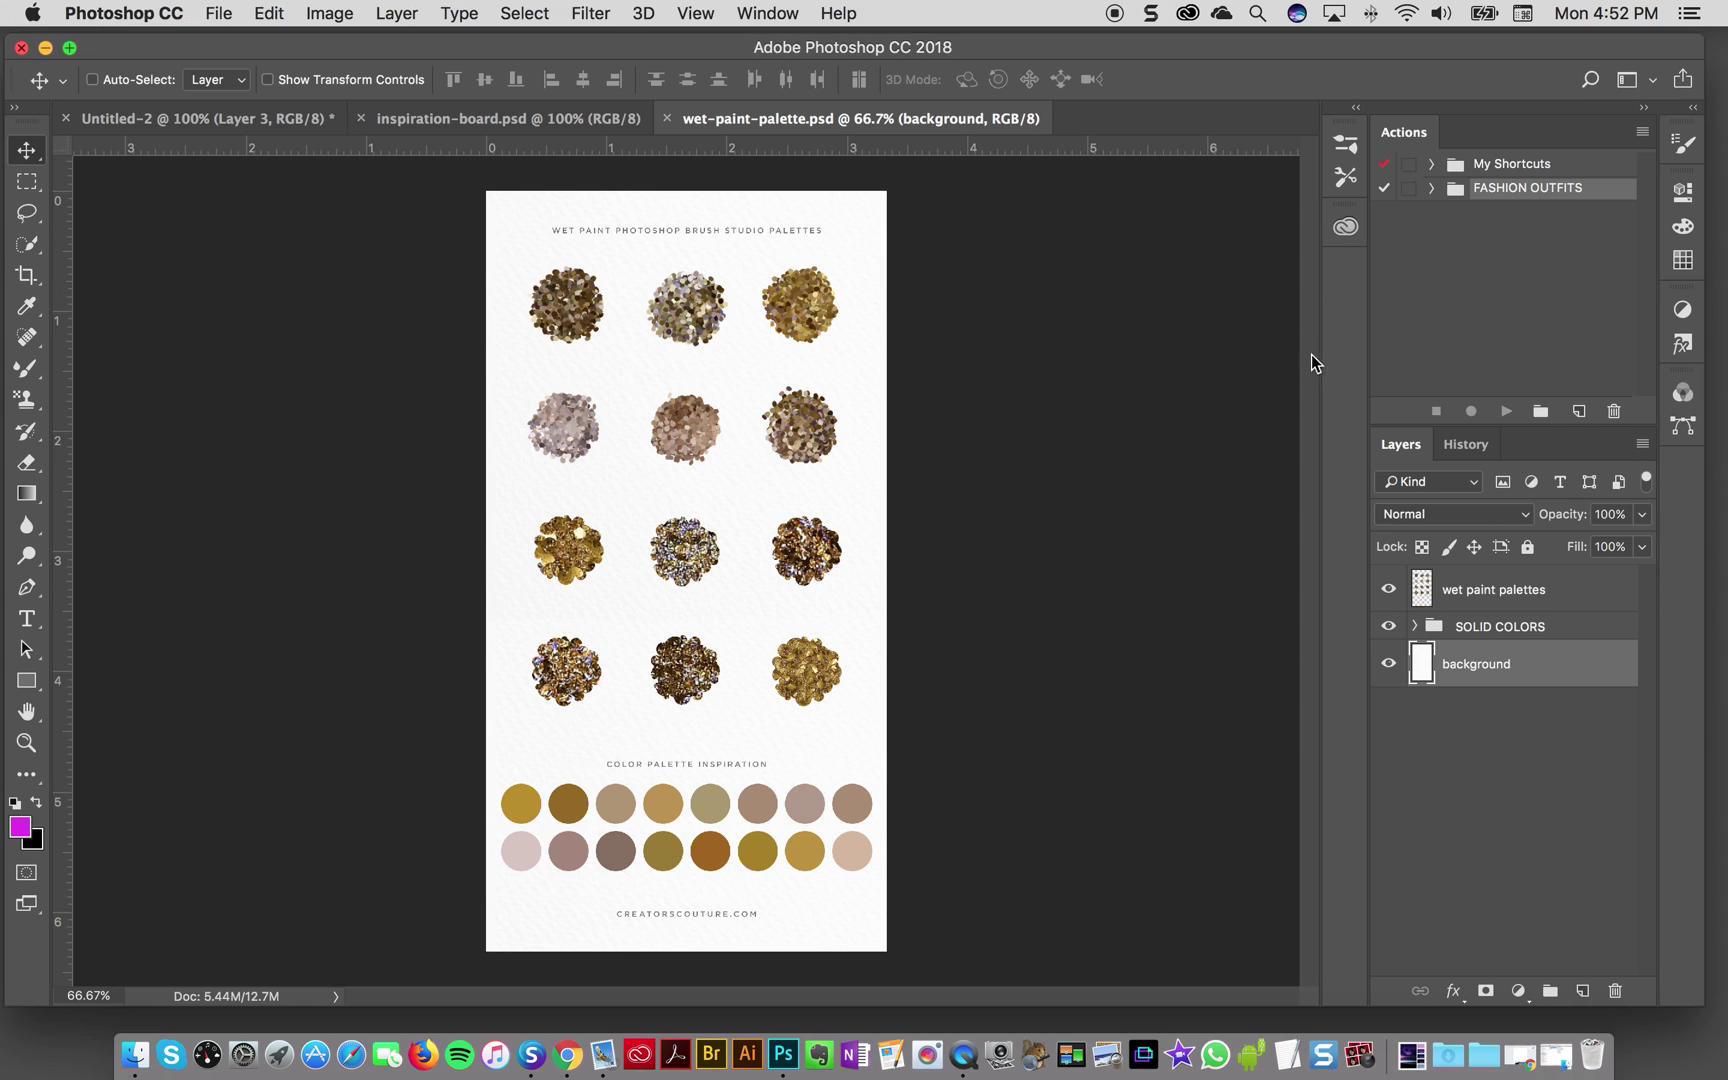
{"action": "left_click", "coordinate": [1348, 230]}
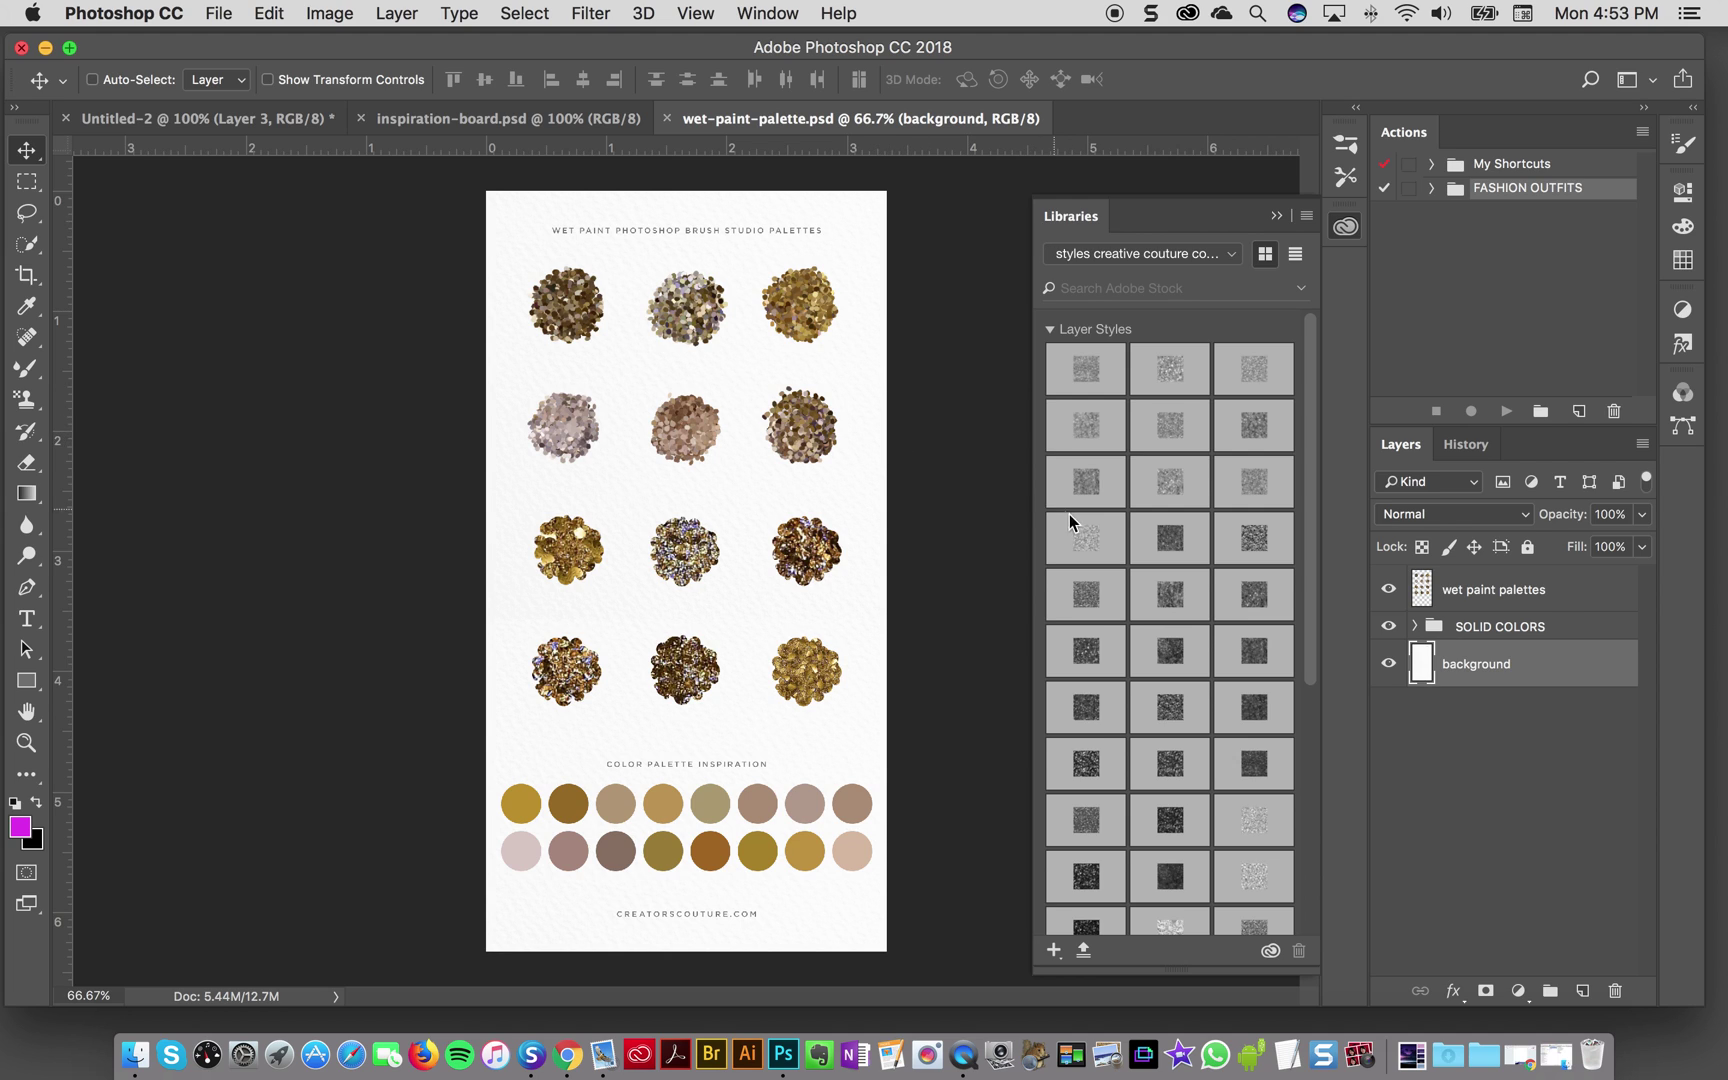
{"action": "left_click", "coordinate": [1065, 218]}
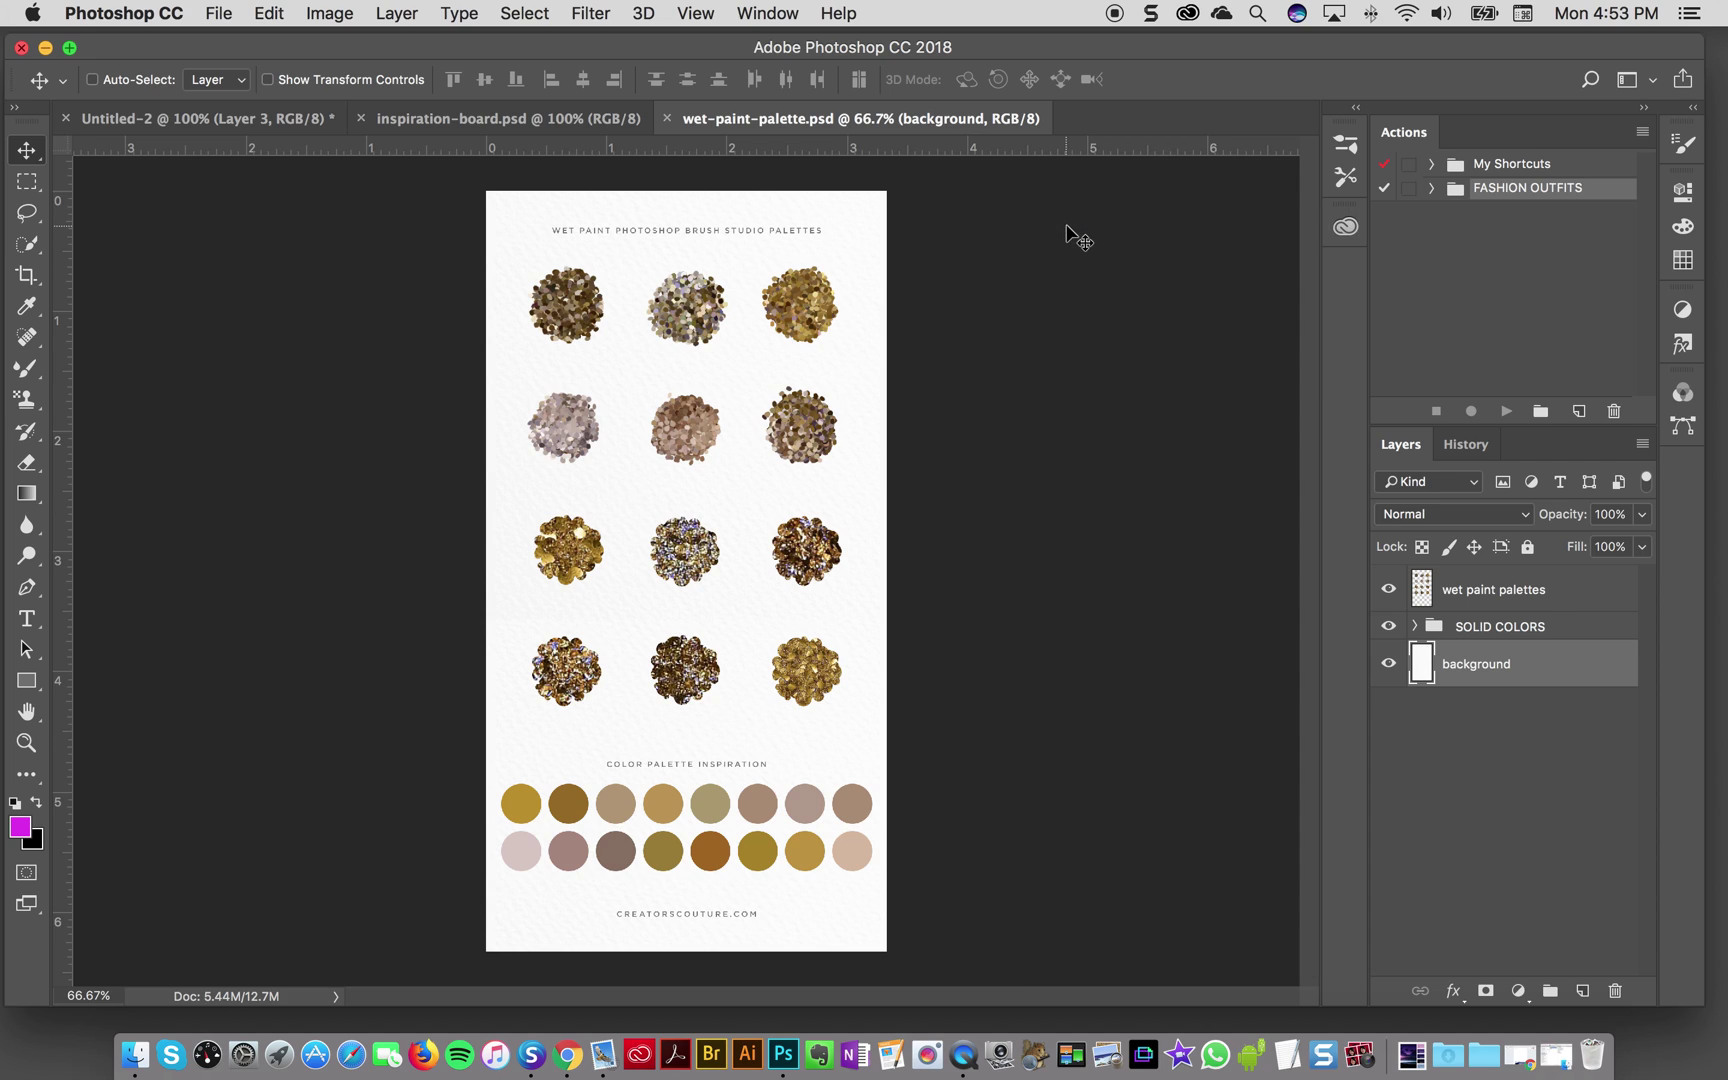
{"action": "left_click", "coordinate": [1336, 229]}
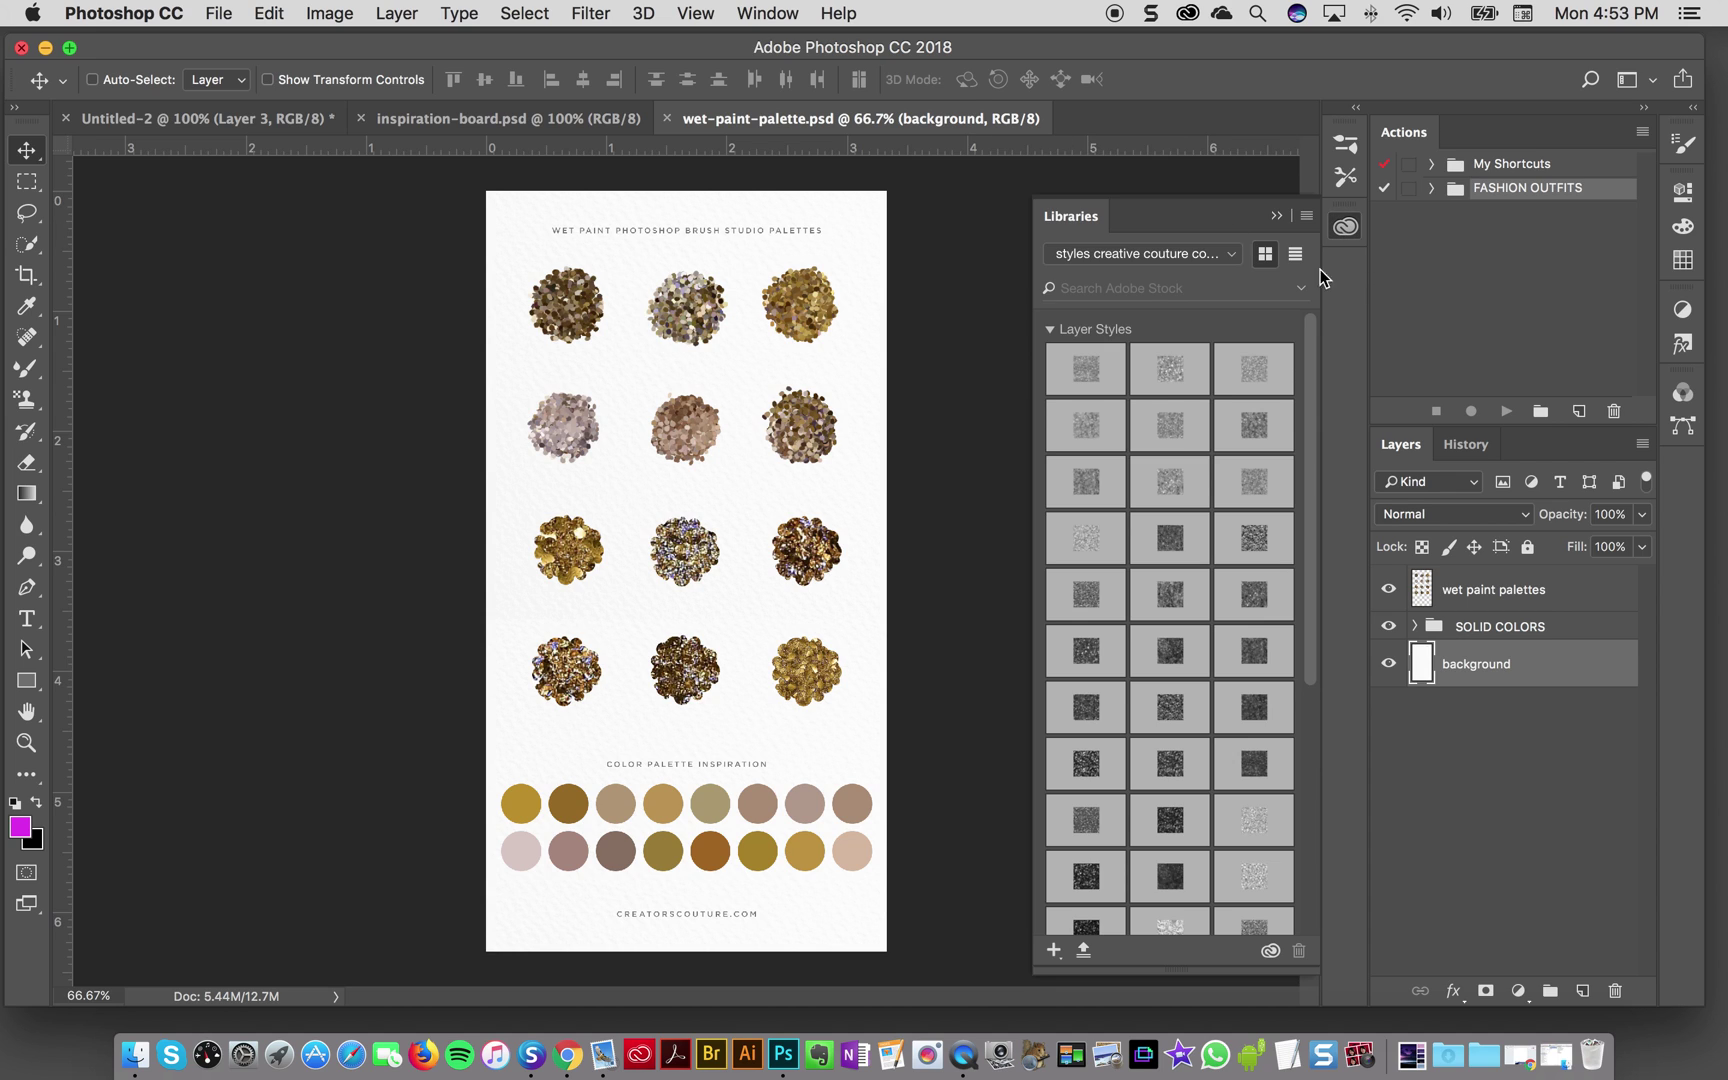
{"action": "left_click", "coordinate": [769, 12]}
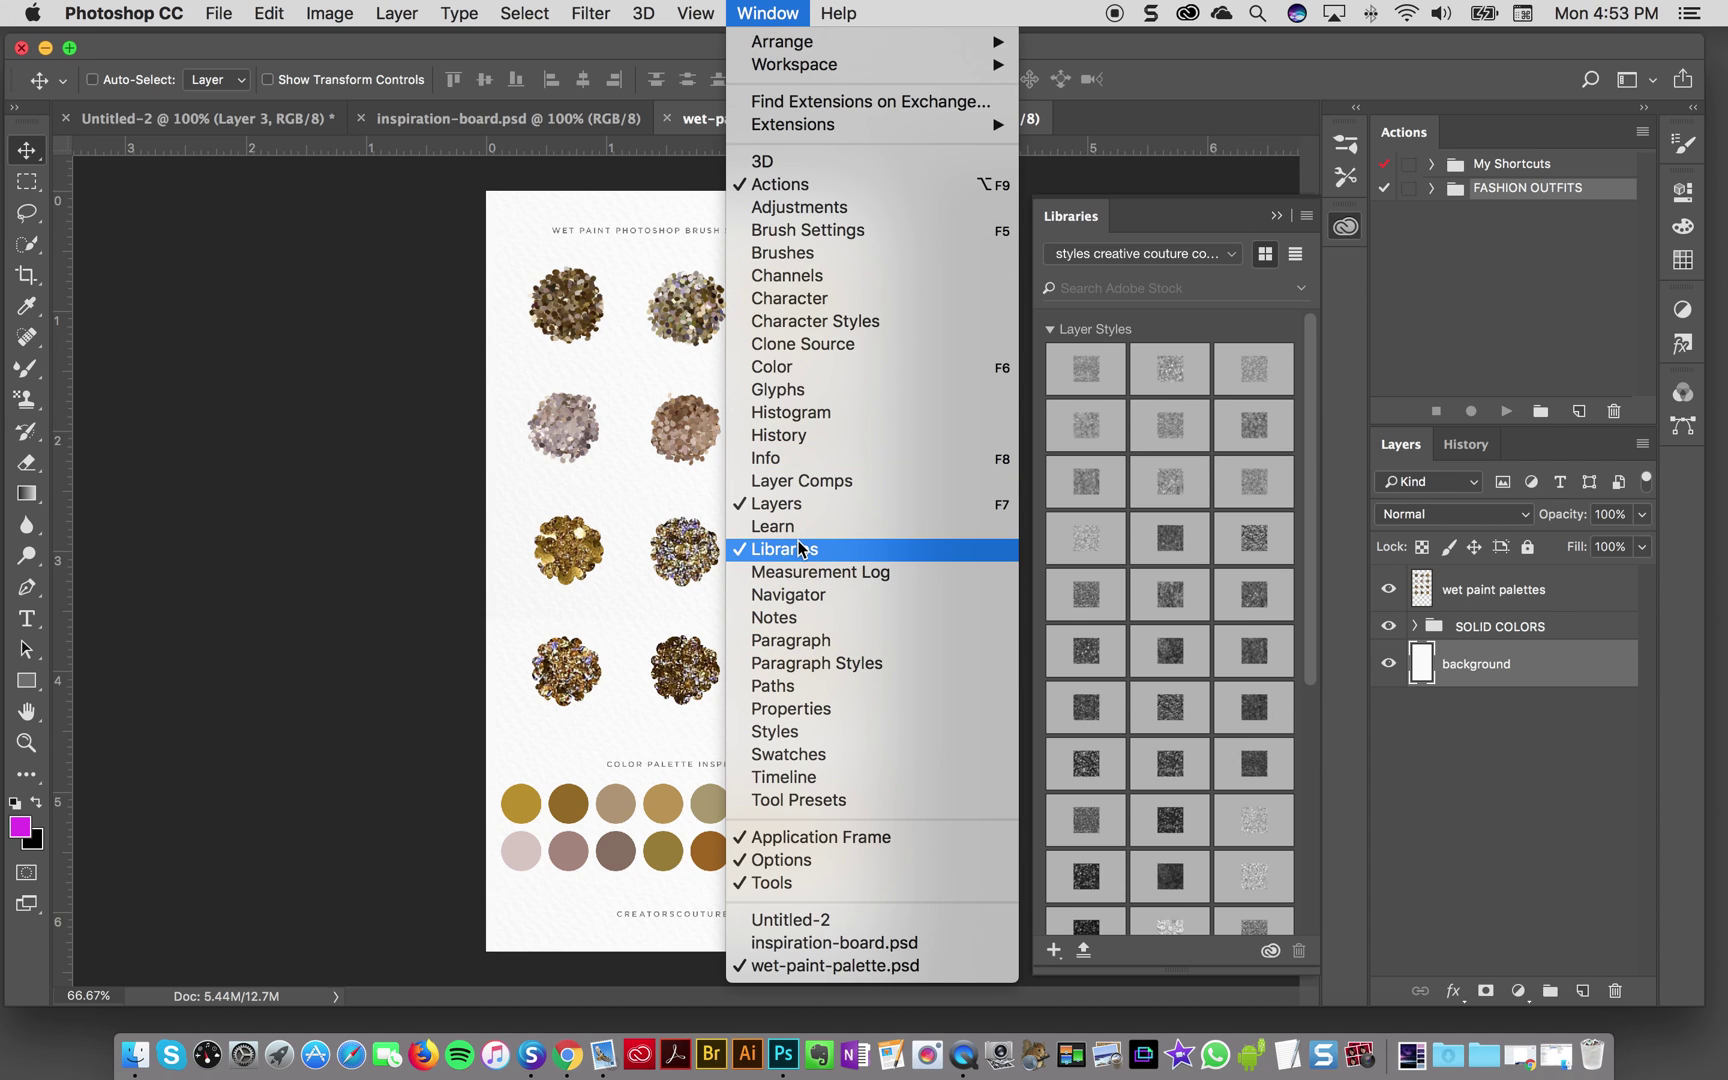
{"action": "left_click", "coordinate": [788, 10]}
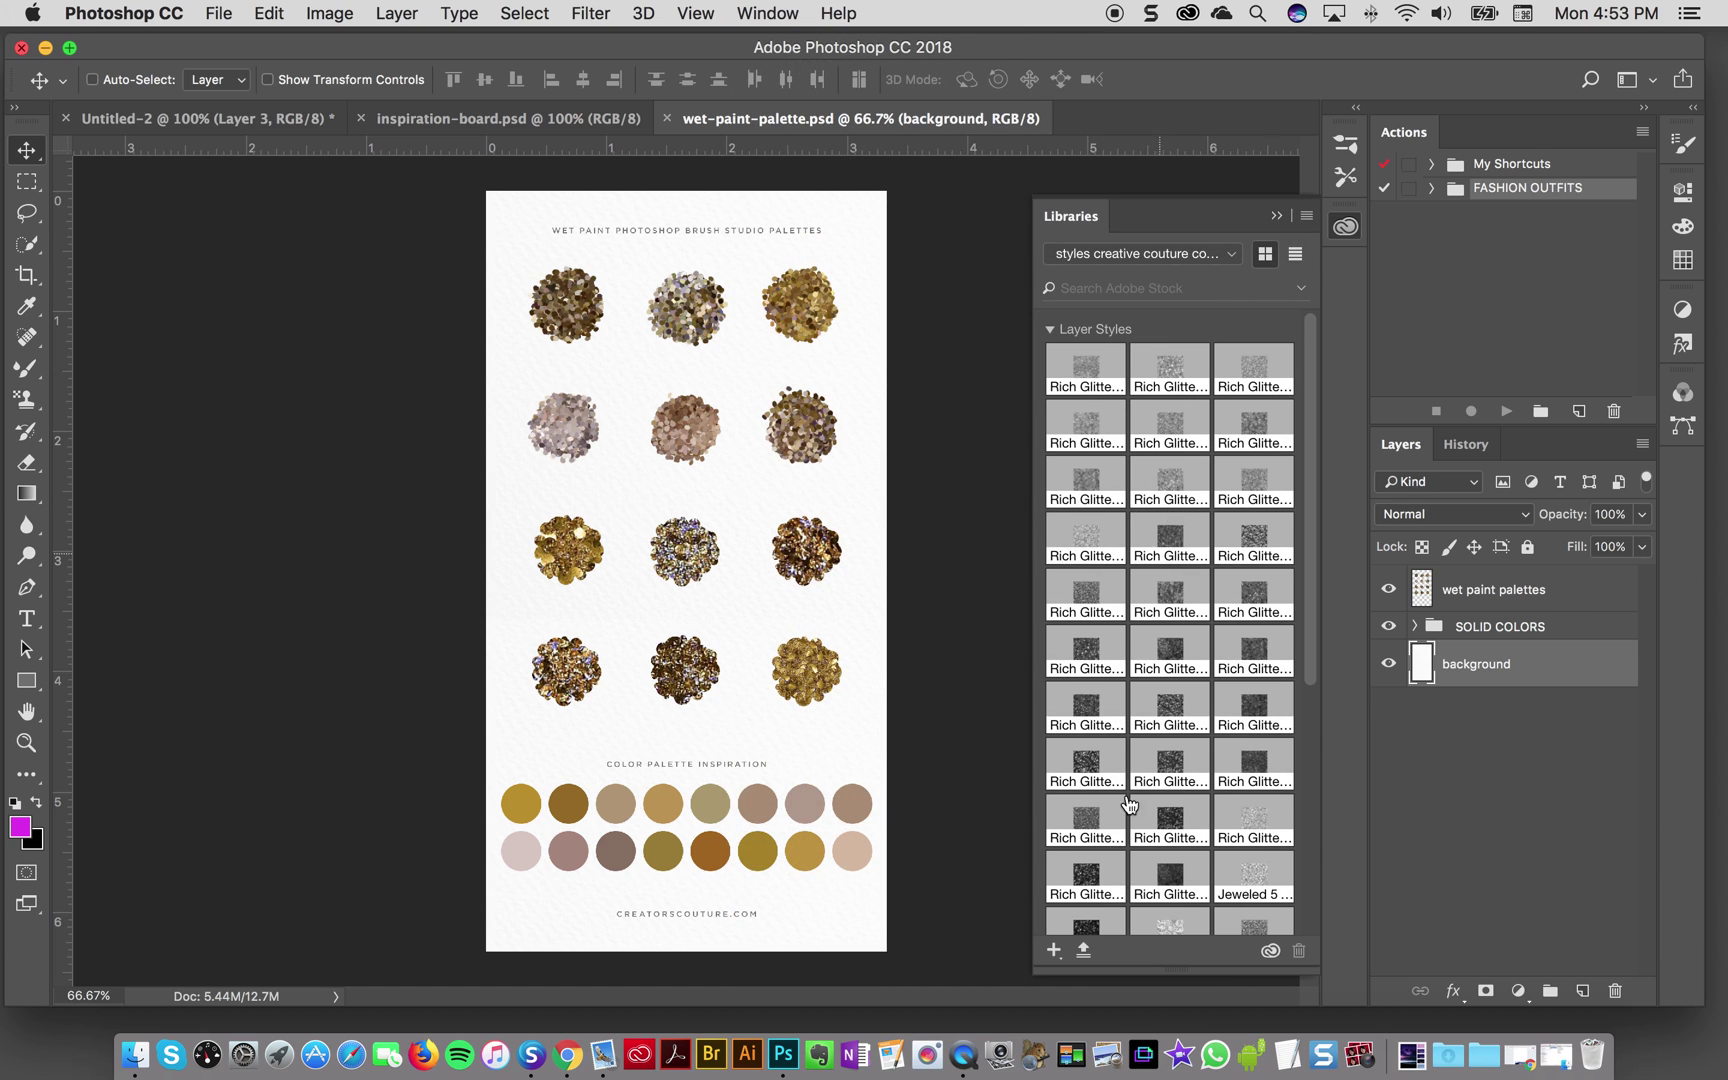
{"action": "left_click", "coordinate": [1083, 951]}
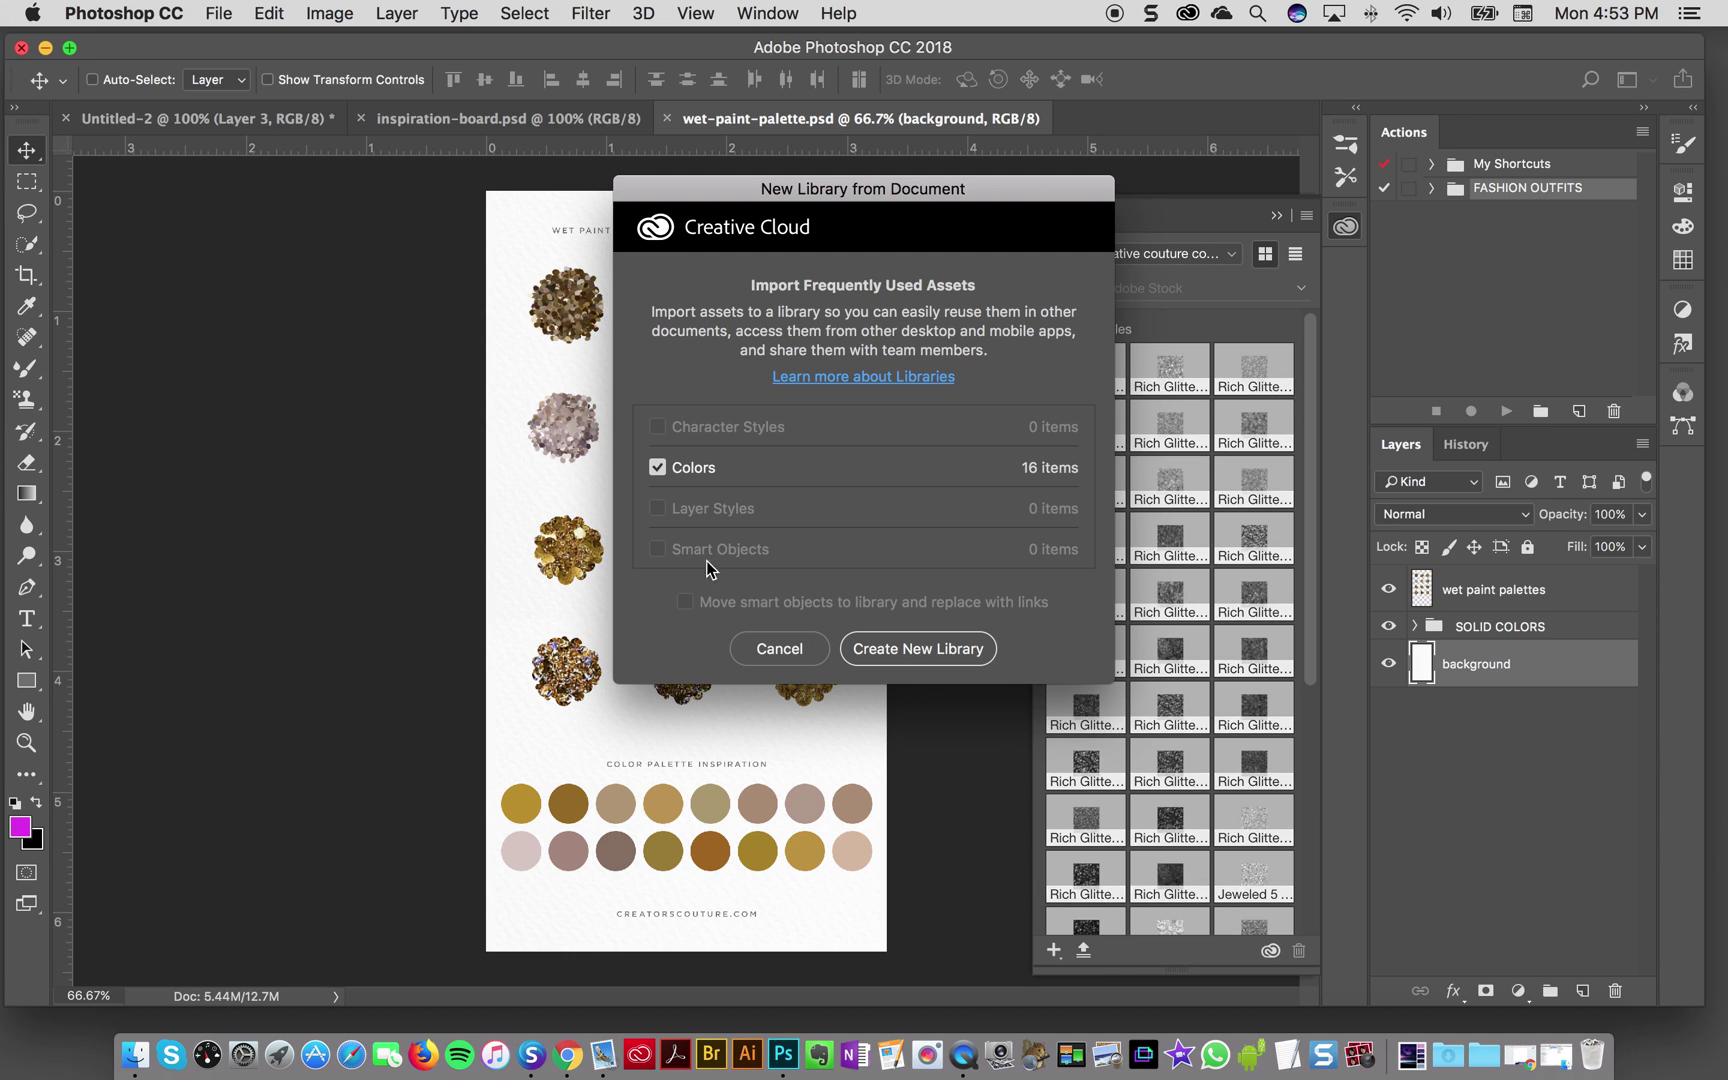
- Create the library wet-paint-palette 2 from the document's 16 colours
{"action": "left_click", "coordinate": [898, 647]}
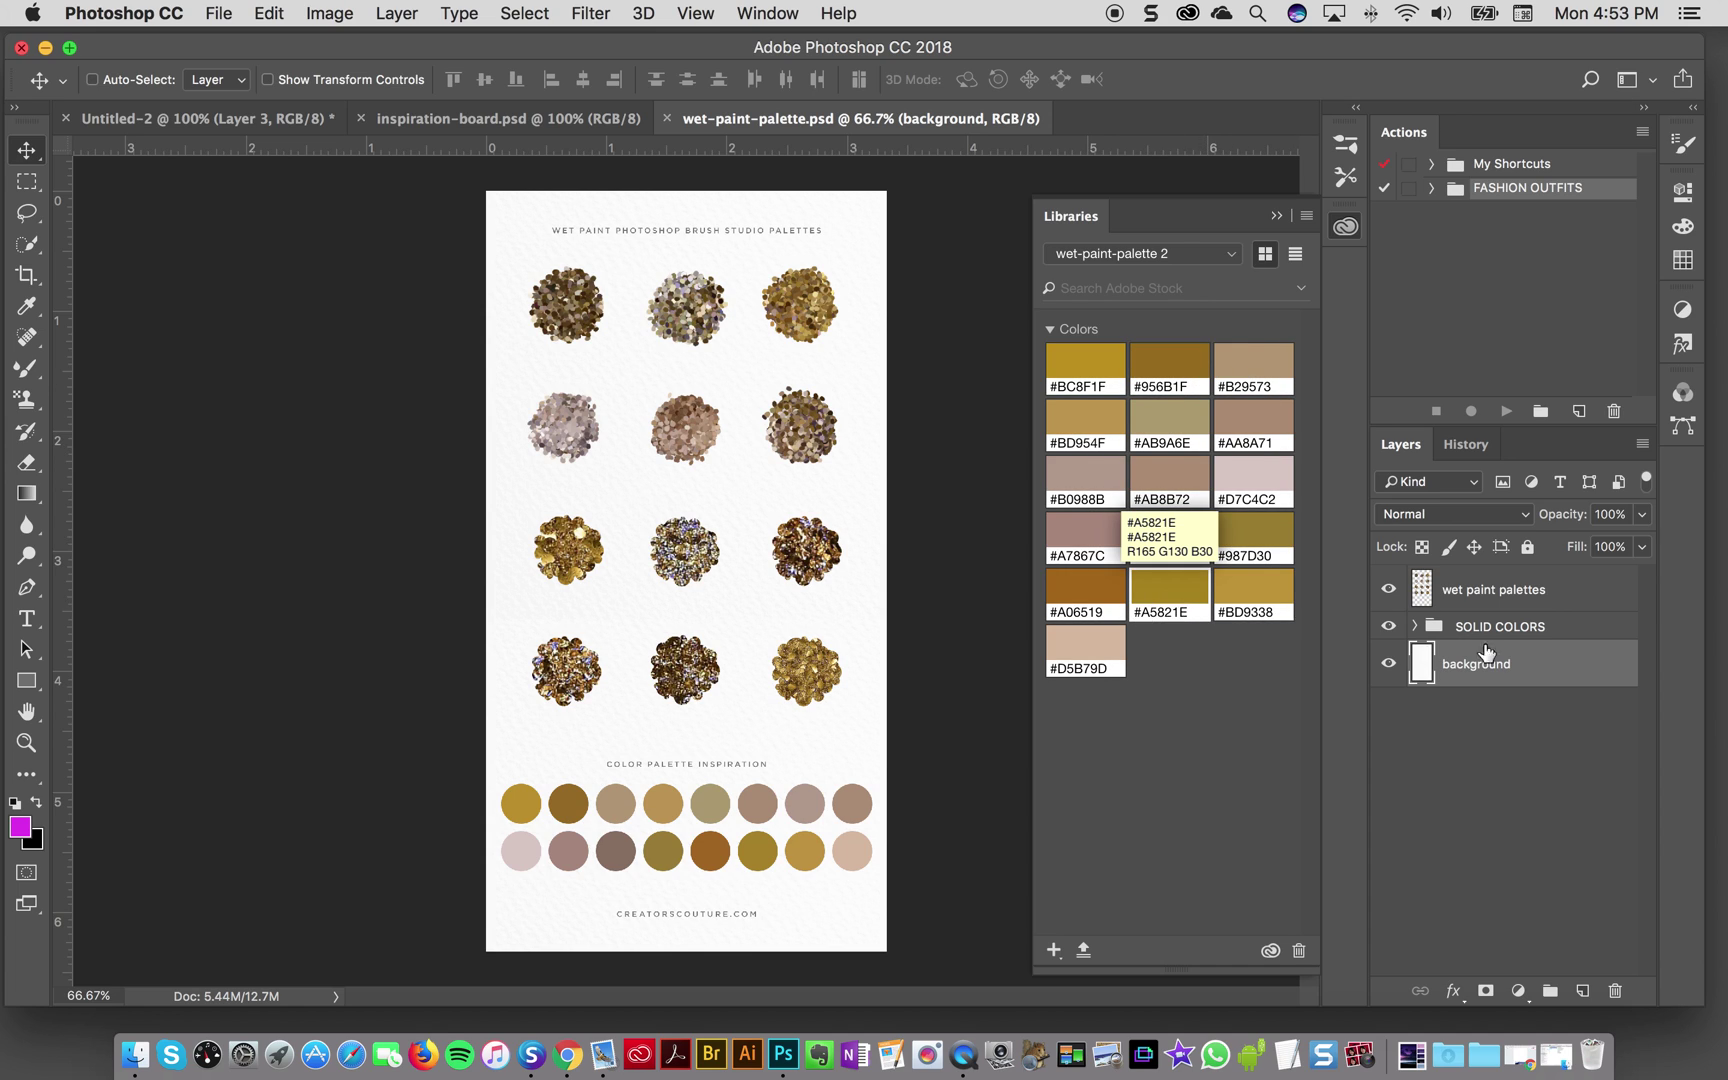
- Drag the wet paint palettes layer into the wet-paint-palette 2 library as a graphic
{"action": "left_click", "coordinate": [1530, 595]}
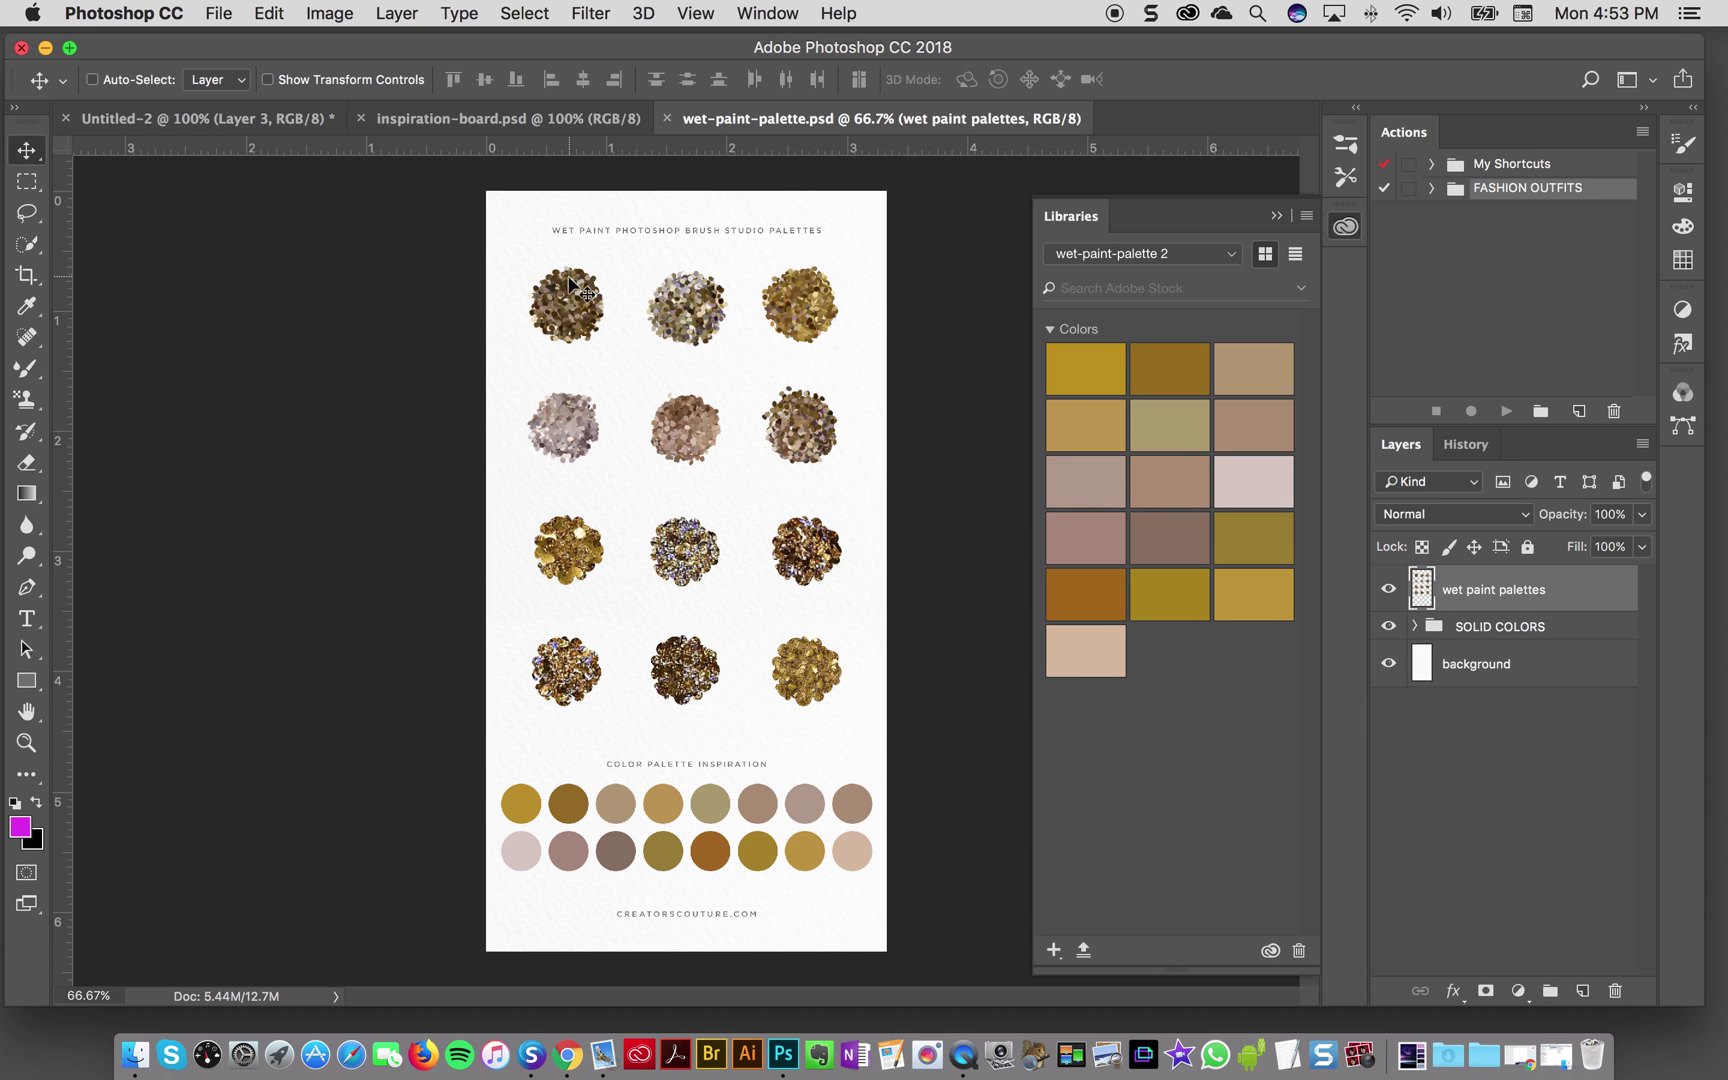
{"action": "mouse_move", "coordinate": [578, 300]}
{"action": "left_mouse_down"}
{"action": "mouse_move", "coordinate": [740, 350]}
{"action": "mouse_move", "coordinate": [605, 350]}
{"action": "mouse_move", "coordinate": [946, 709]}
{"action": "mouse_move", "coordinate": [1282, 711]}
{"action": "mouse_move", "coordinate": [1245, 716]}
{"action": "left_mouse_up"}
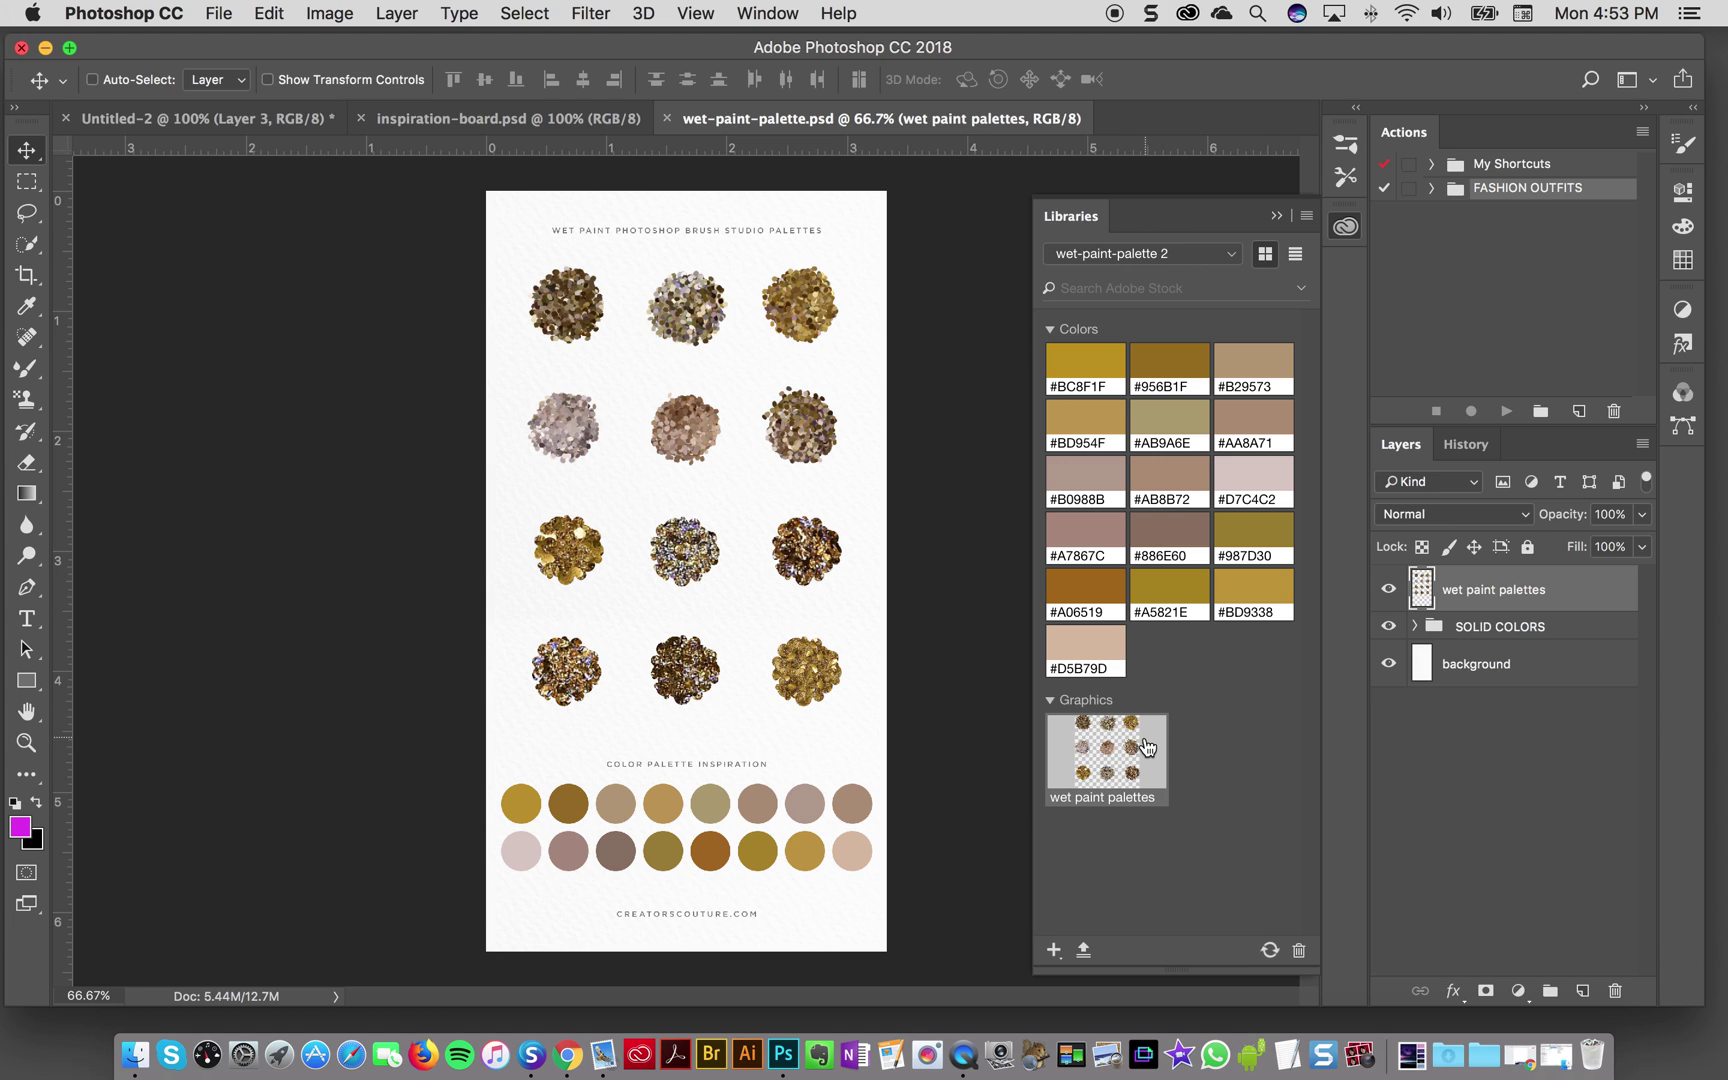
{"action": "mouse_move", "coordinate": [1148, 750]}
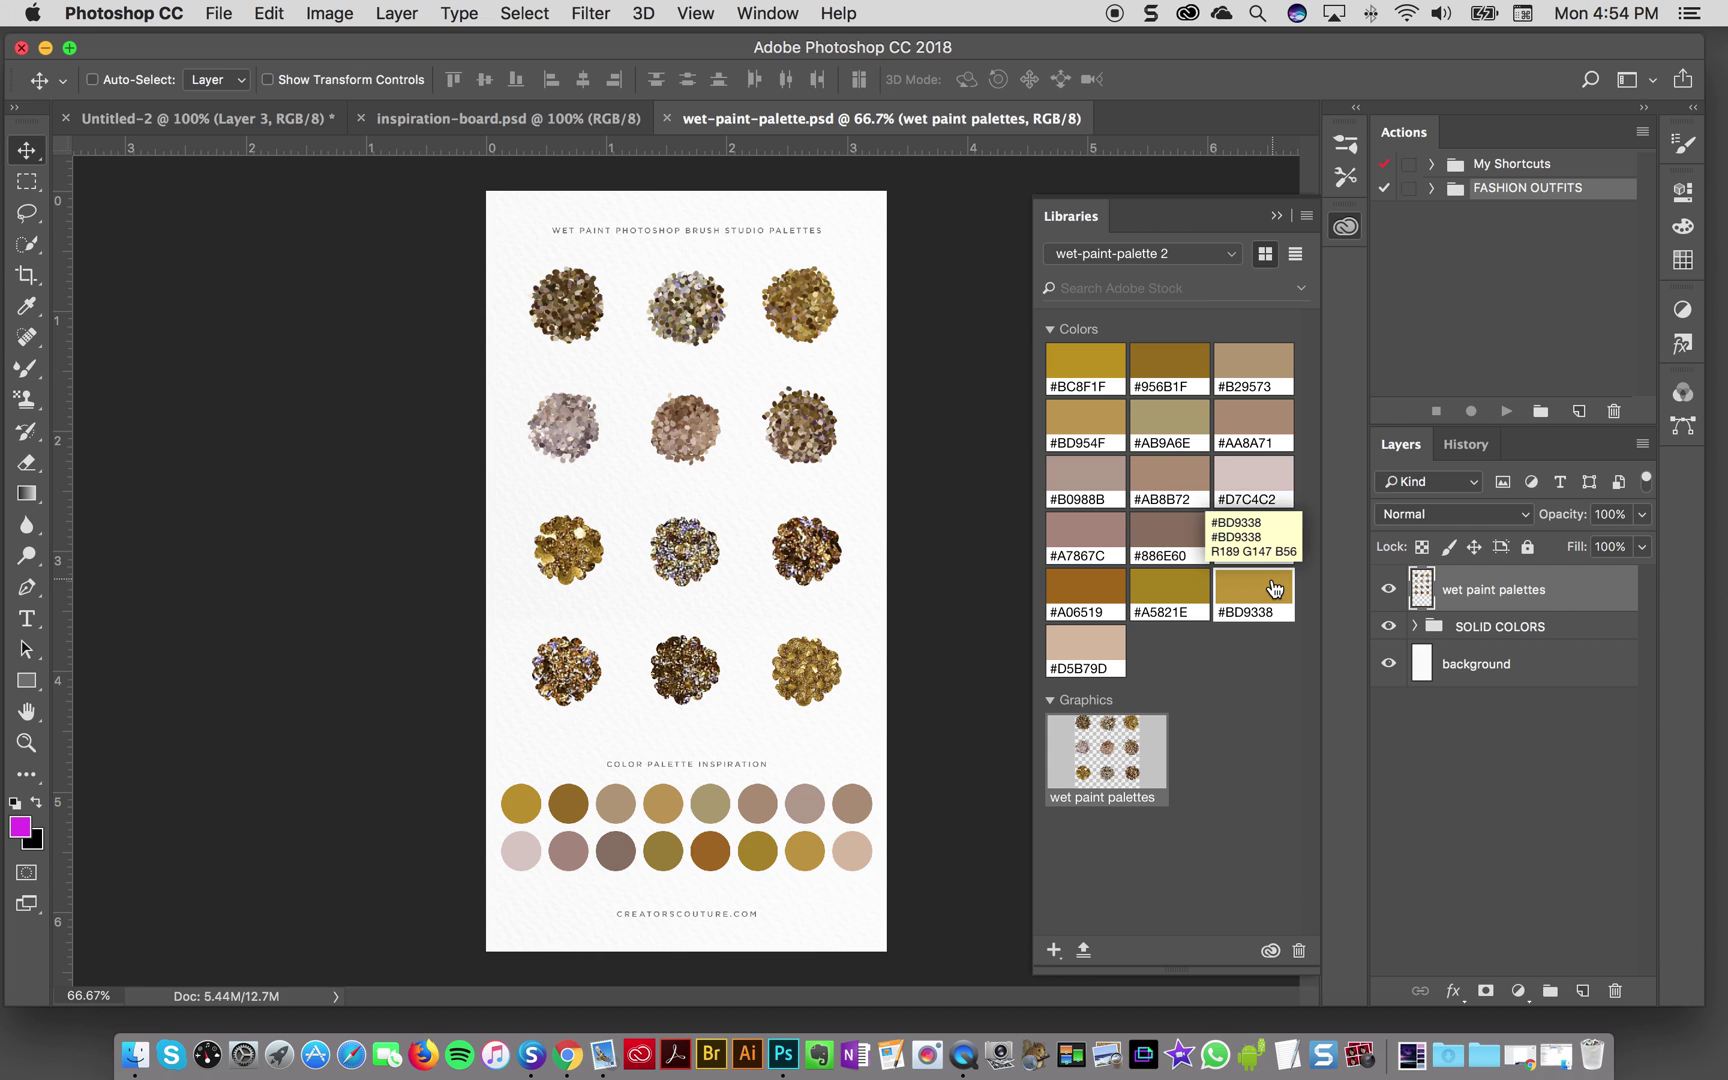
{"action": "left_click", "coordinate": [515, 118]}
- Scroll up and down through the inspiration-board document to look it over
{"action": "scroll", "coordinate": [911, 574], "scroll_direction": "up", "scroll_amount": 10}
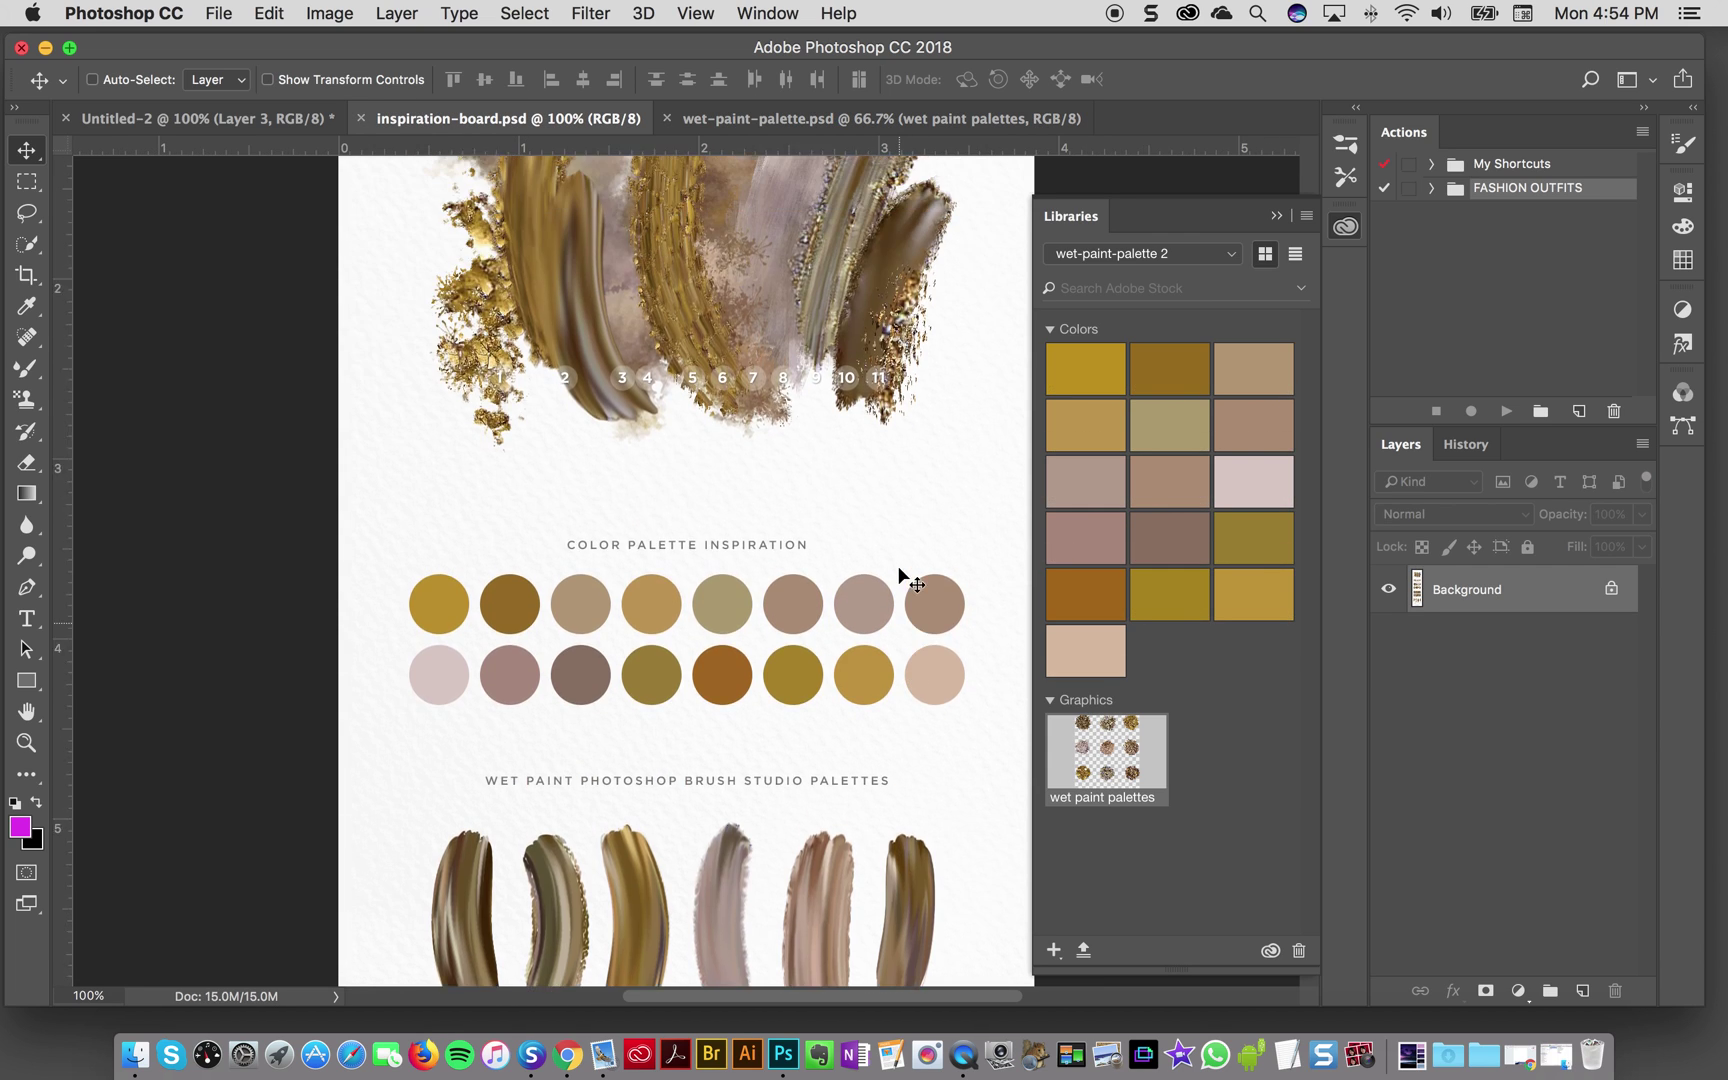
{"action": "scroll", "coordinate": [905, 575], "scroll_direction": "down", "scroll_amount": 4}
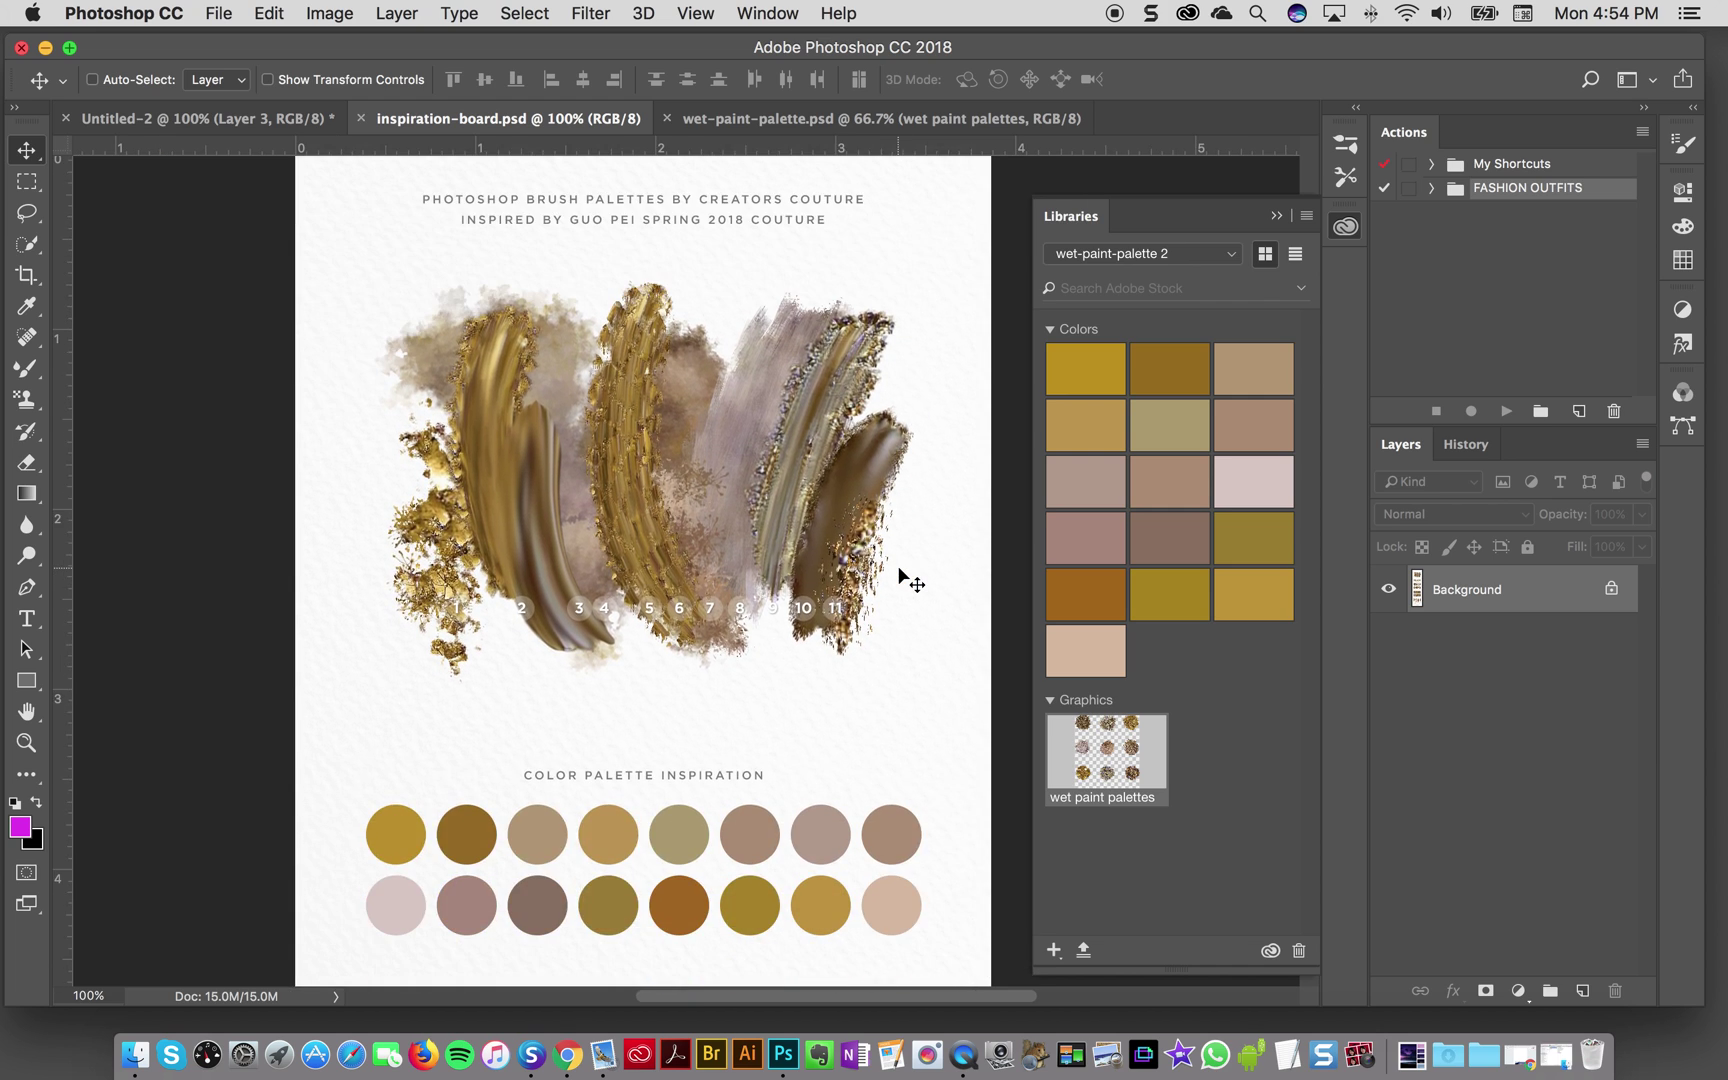
{"action": "scroll", "coordinate": [903, 576], "scroll_direction": "up", "scroll_amount": 1}
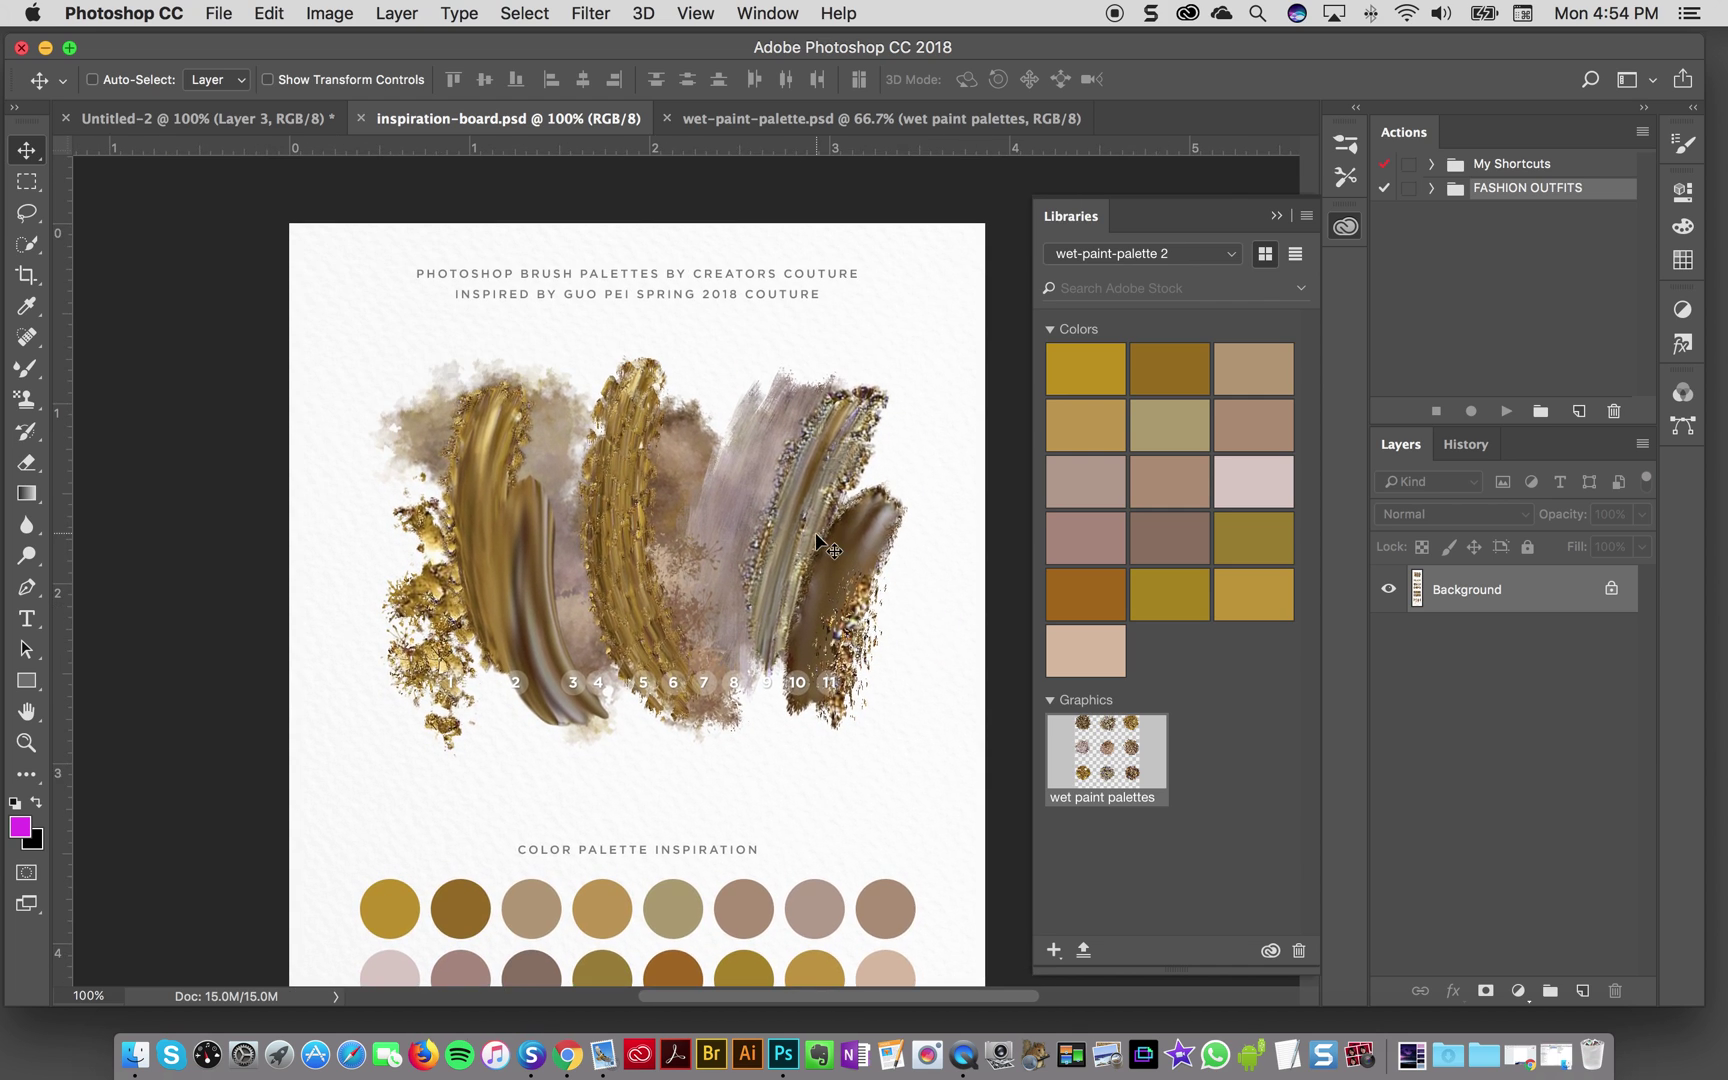
{"action": "scroll", "coordinate": [674, 414], "scroll_direction": "down", "scroll_amount": 7}
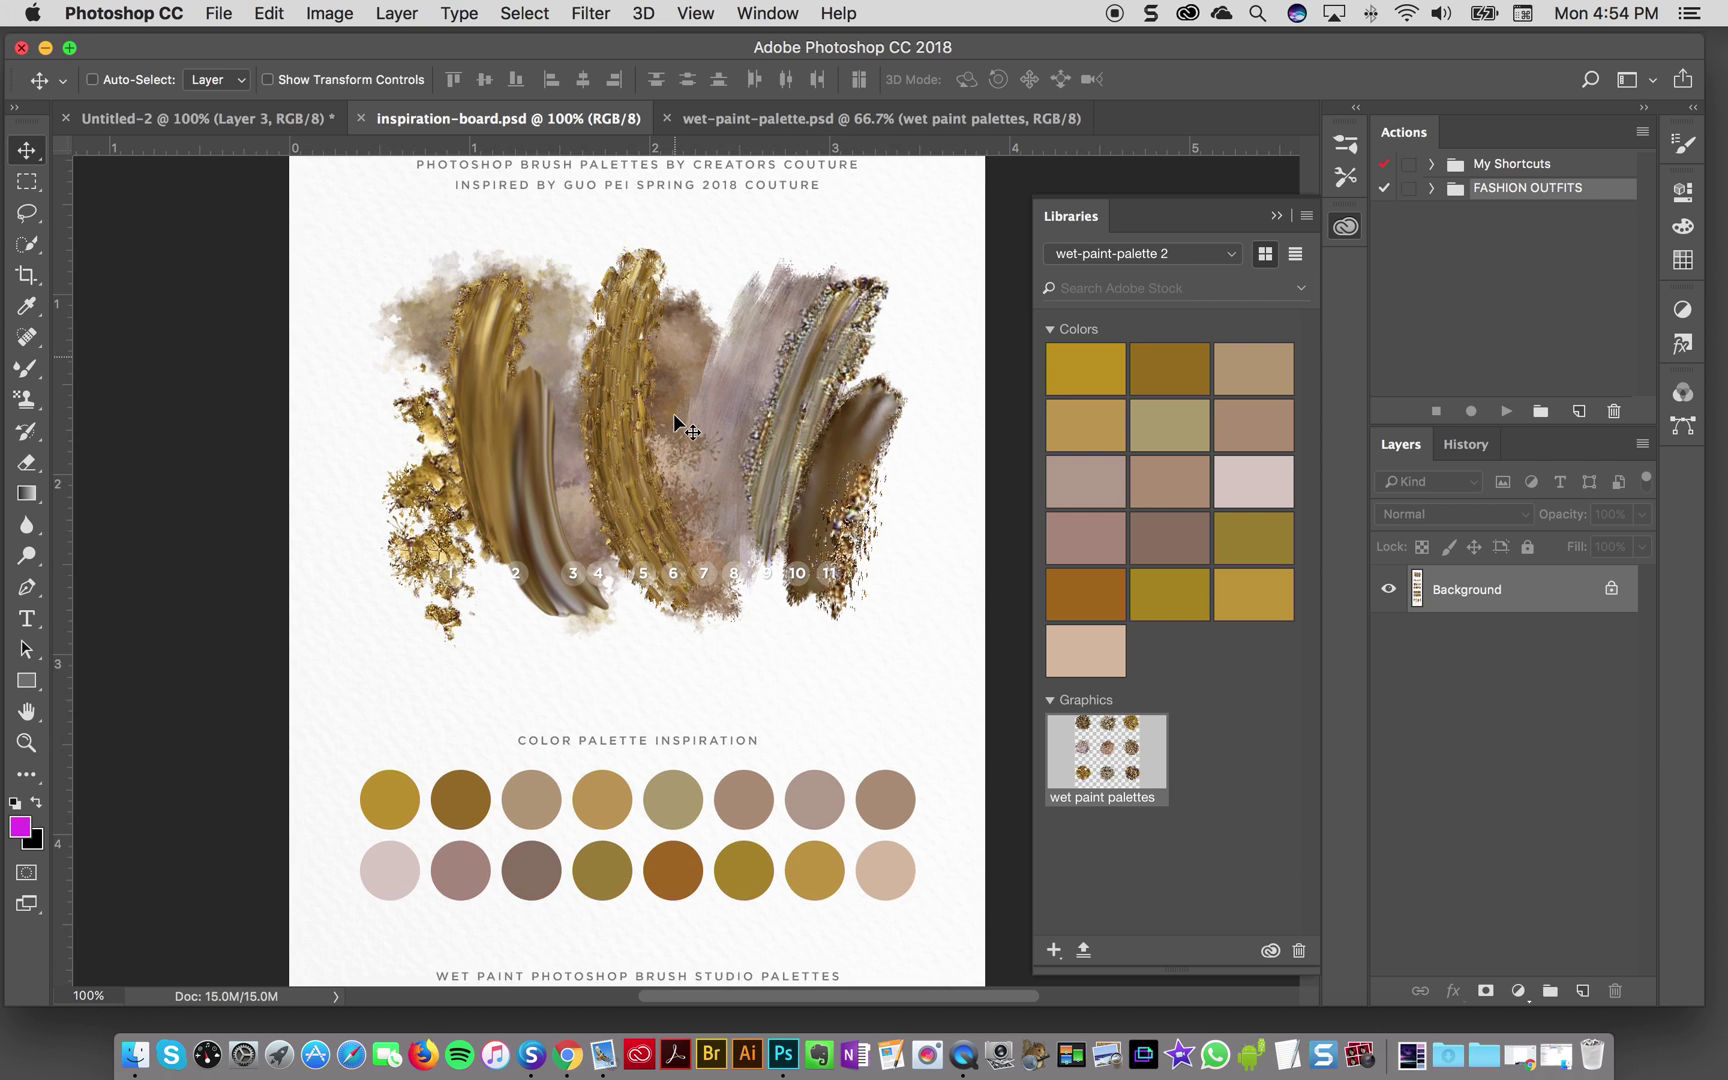
{"action": "scroll", "coordinate": [674, 414], "scroll_direction": "up", "scroll_amount": 6}
{"action": "scroll", "coordinate": [680, 415], "scroll_direction": "down", "scroll_amount": 5}
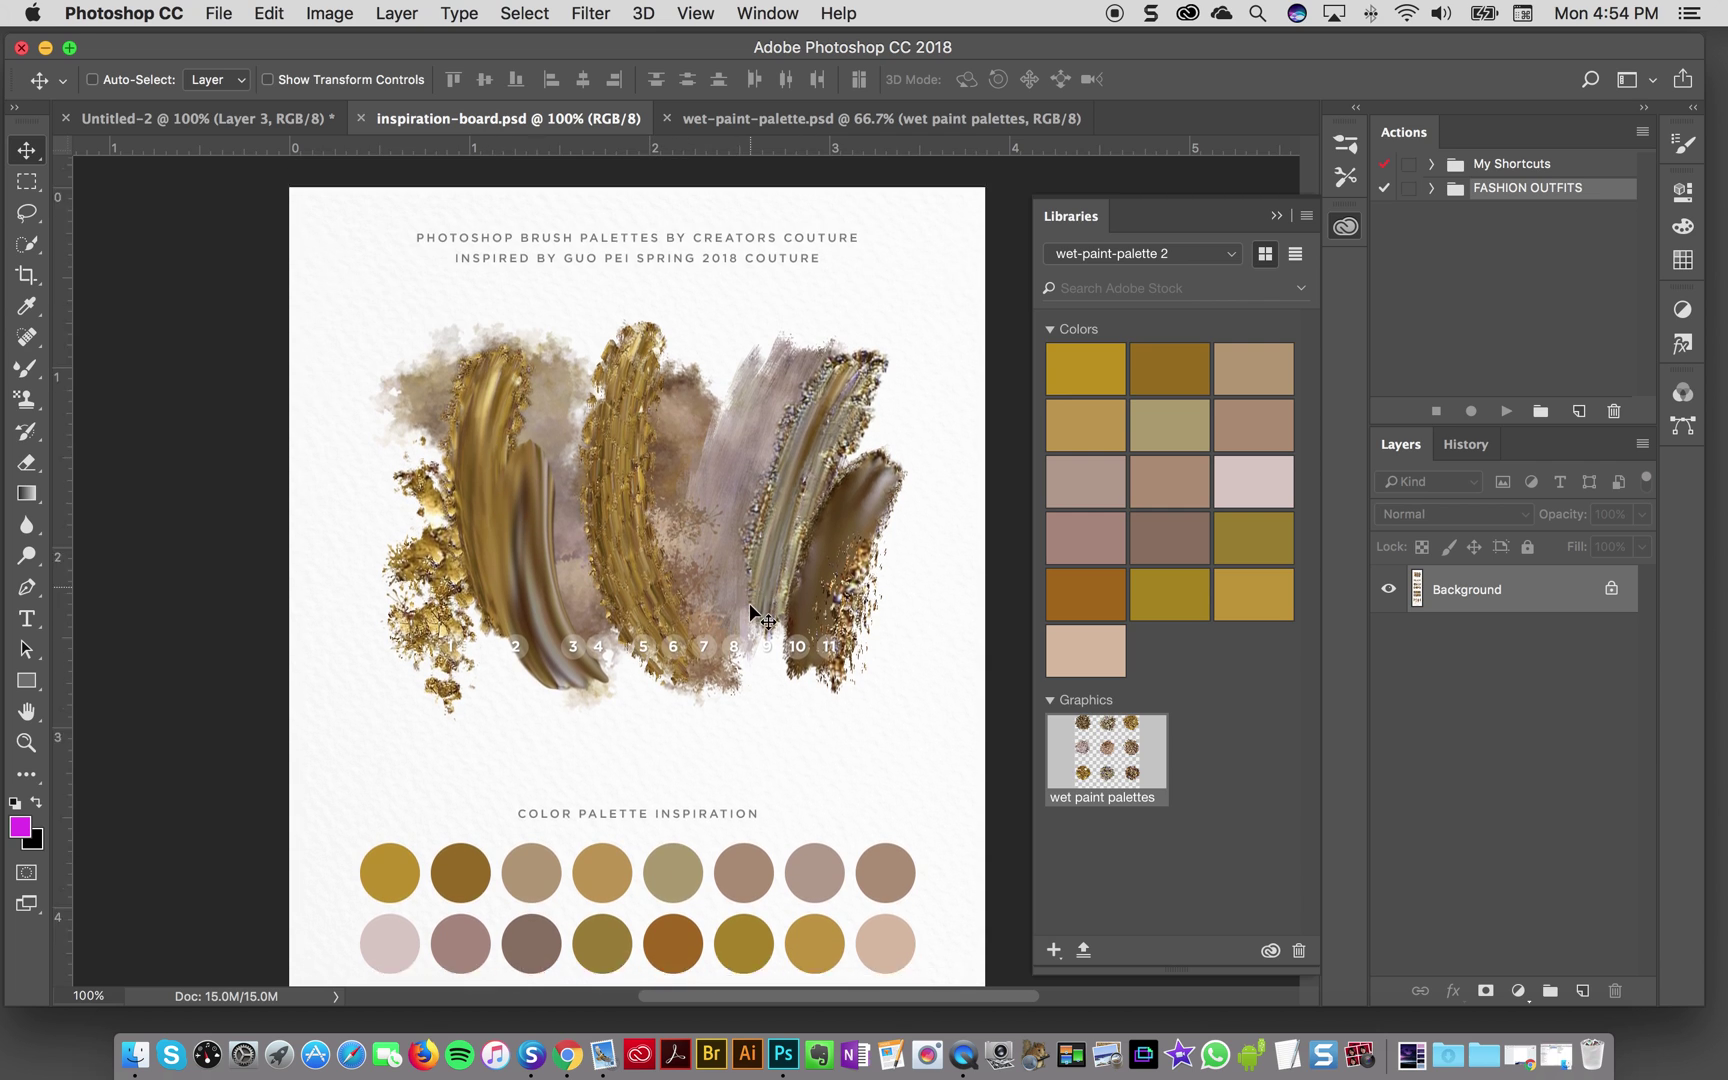
{"action": "scroll", "coordinate": [713, 339], "scroll_direction": "down", "scroll_amount": 4}
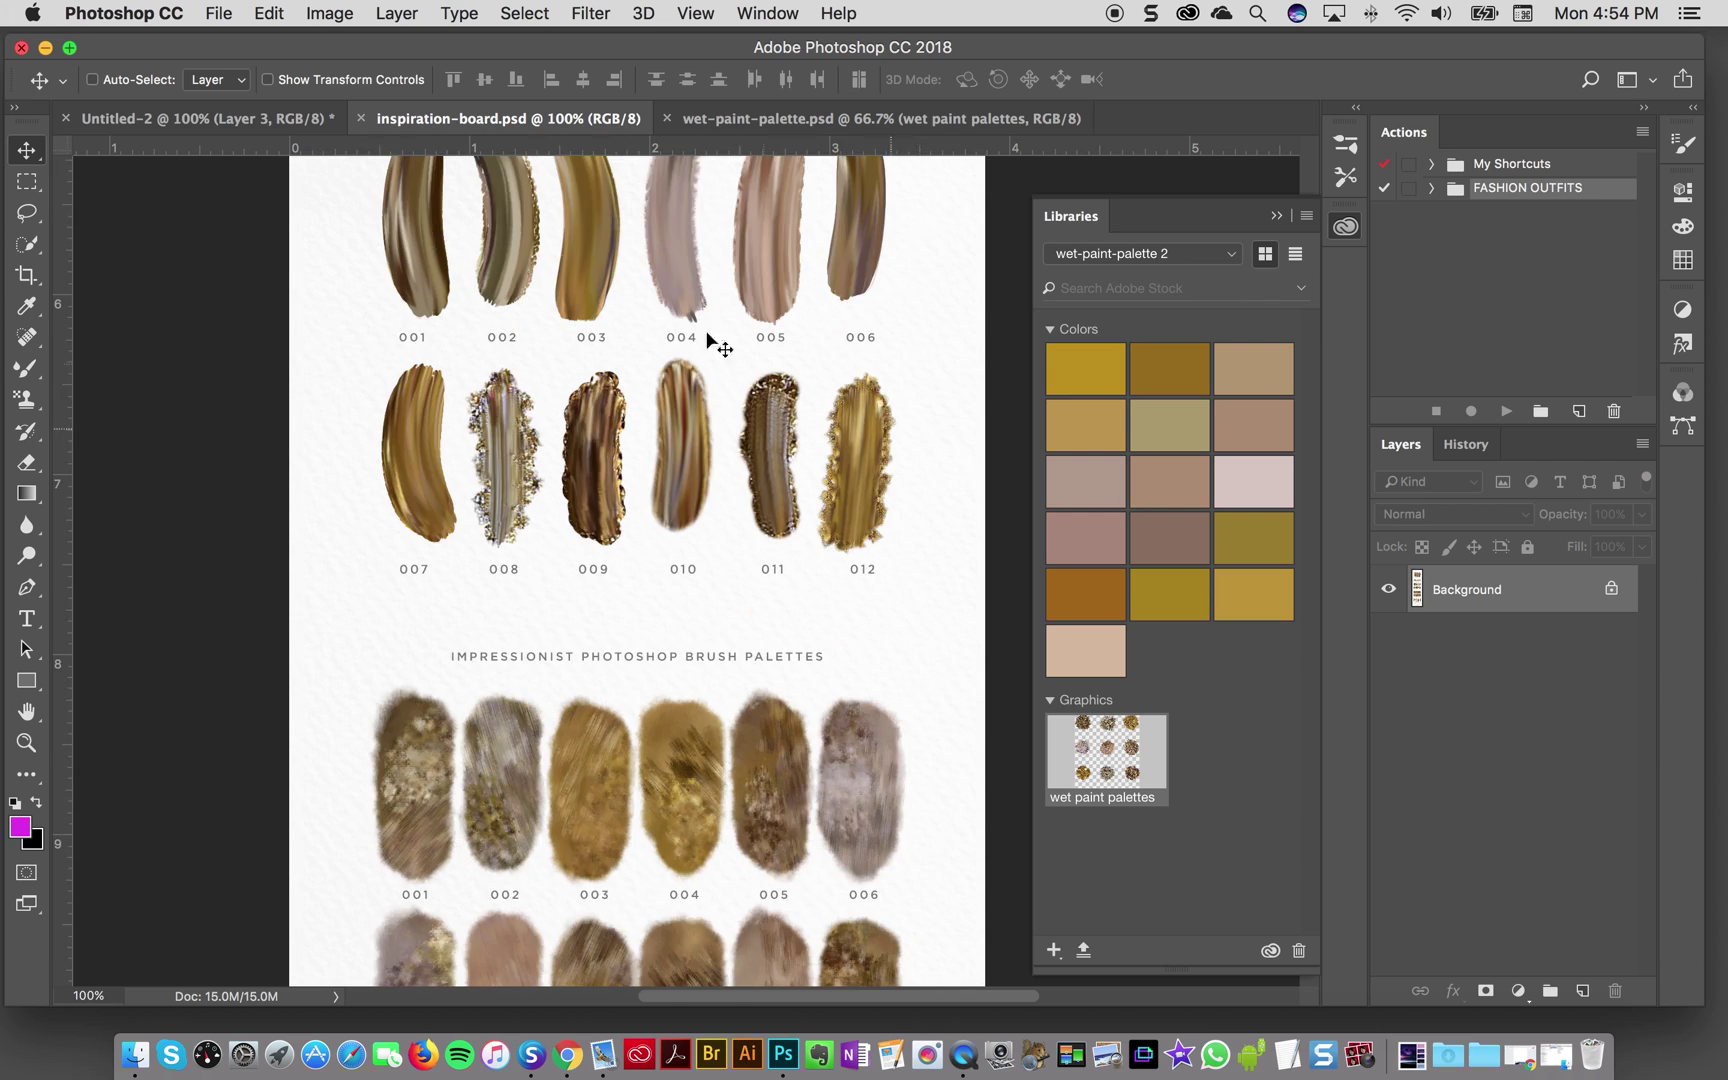
{"action": "scroll", "coordinate": [400, 290], "scroll_direction": "up", "scroll_amount": 2}
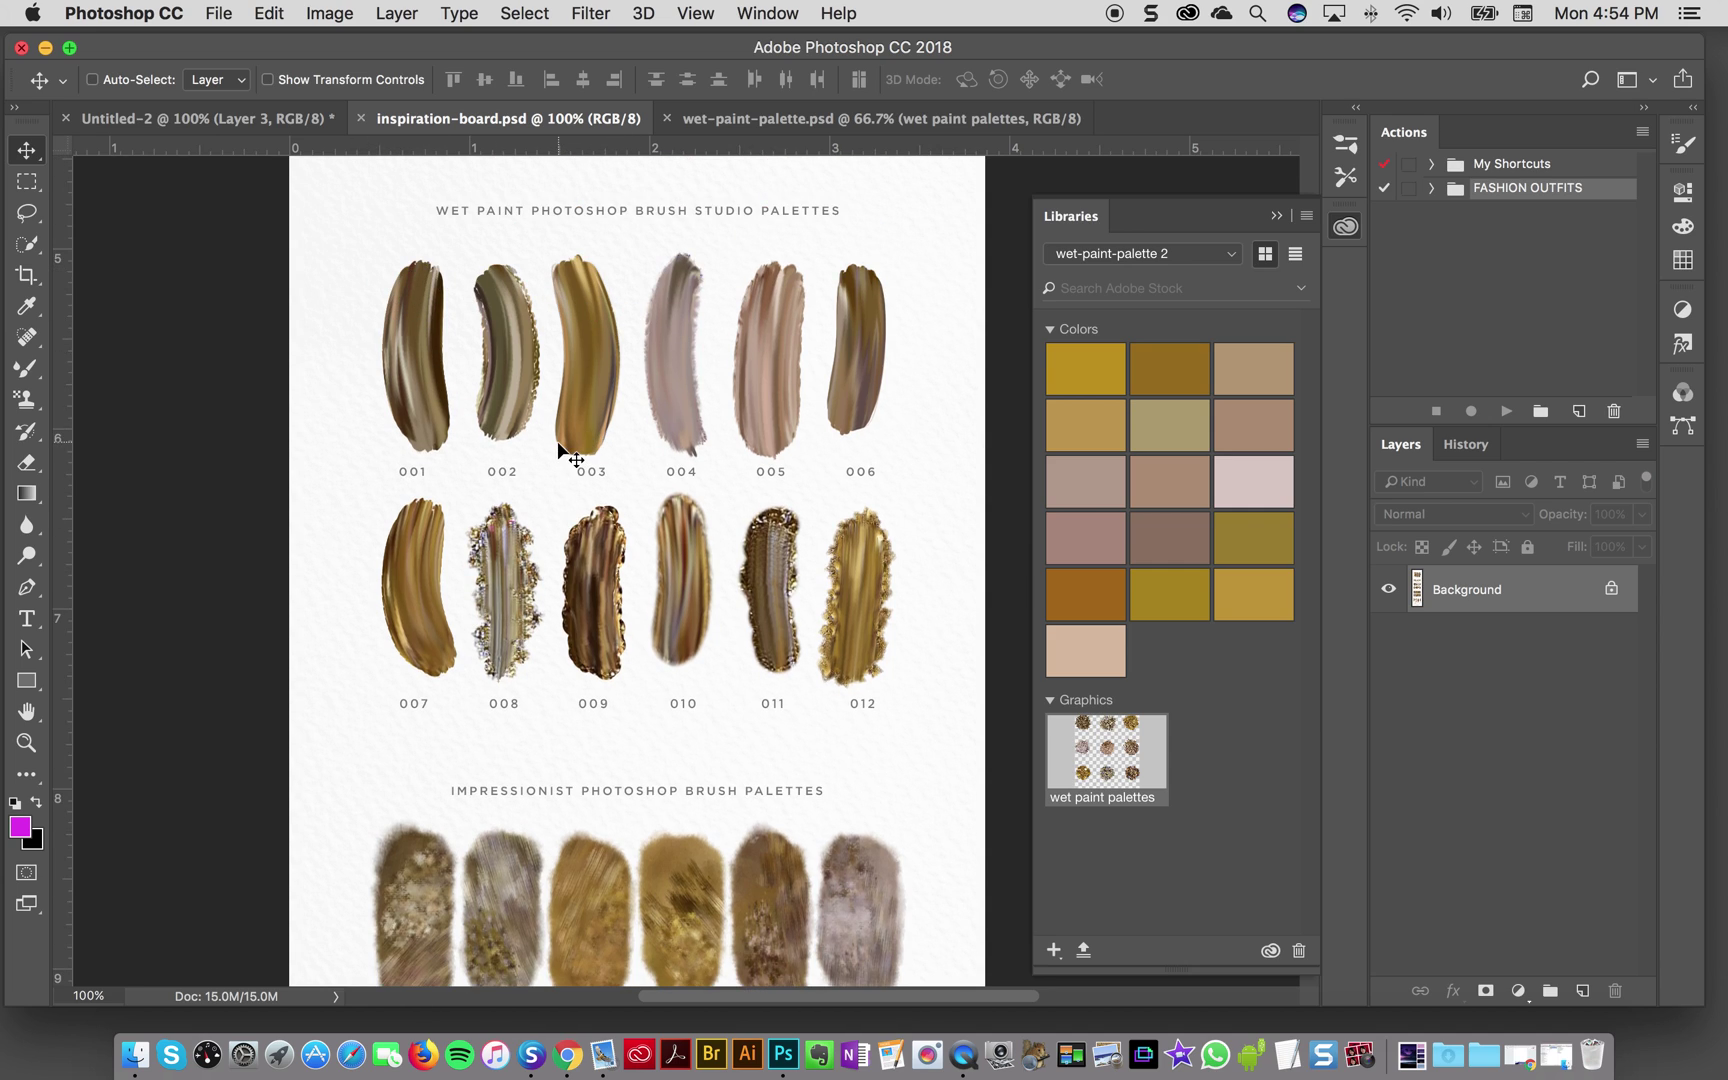
{"action": "scroll", "coordinate": [714, 448], "scroll_direction": "down", "scroll_amount": 3}
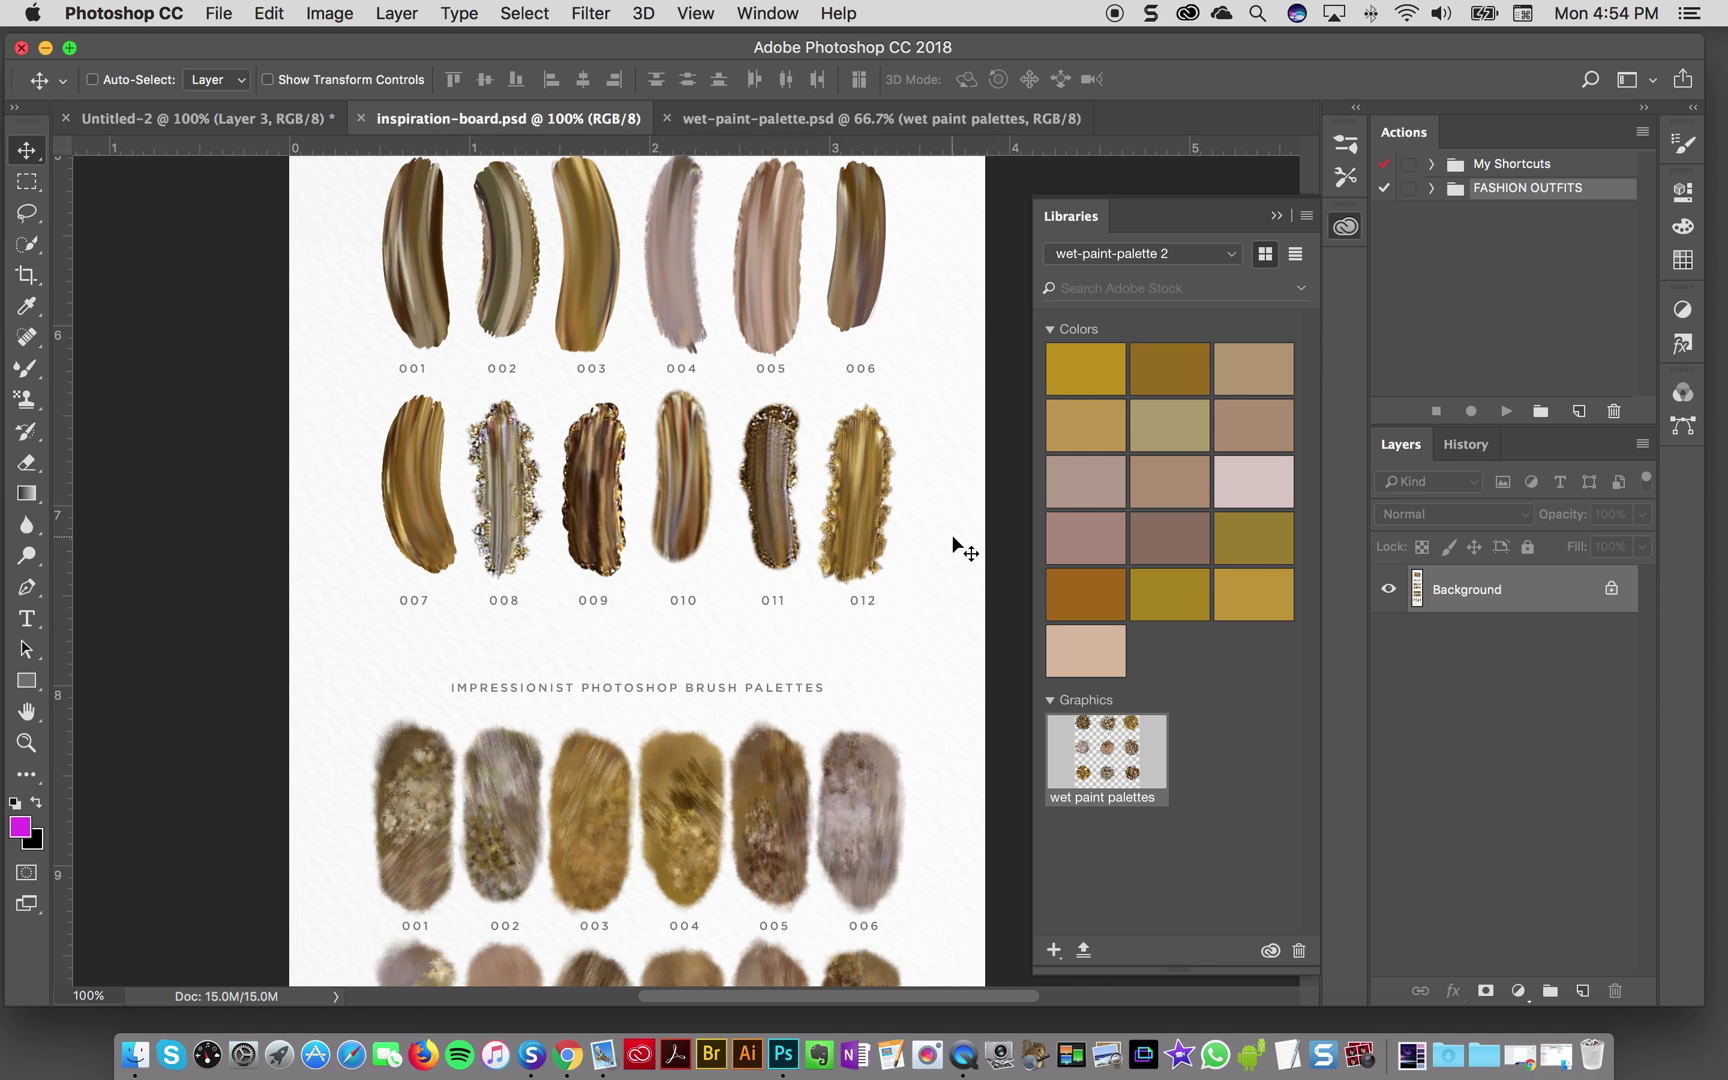
- Review the inspiration board top to bottom again, then drag its image into the library
{"action": "left_click", "coordinate": [810, 120]}
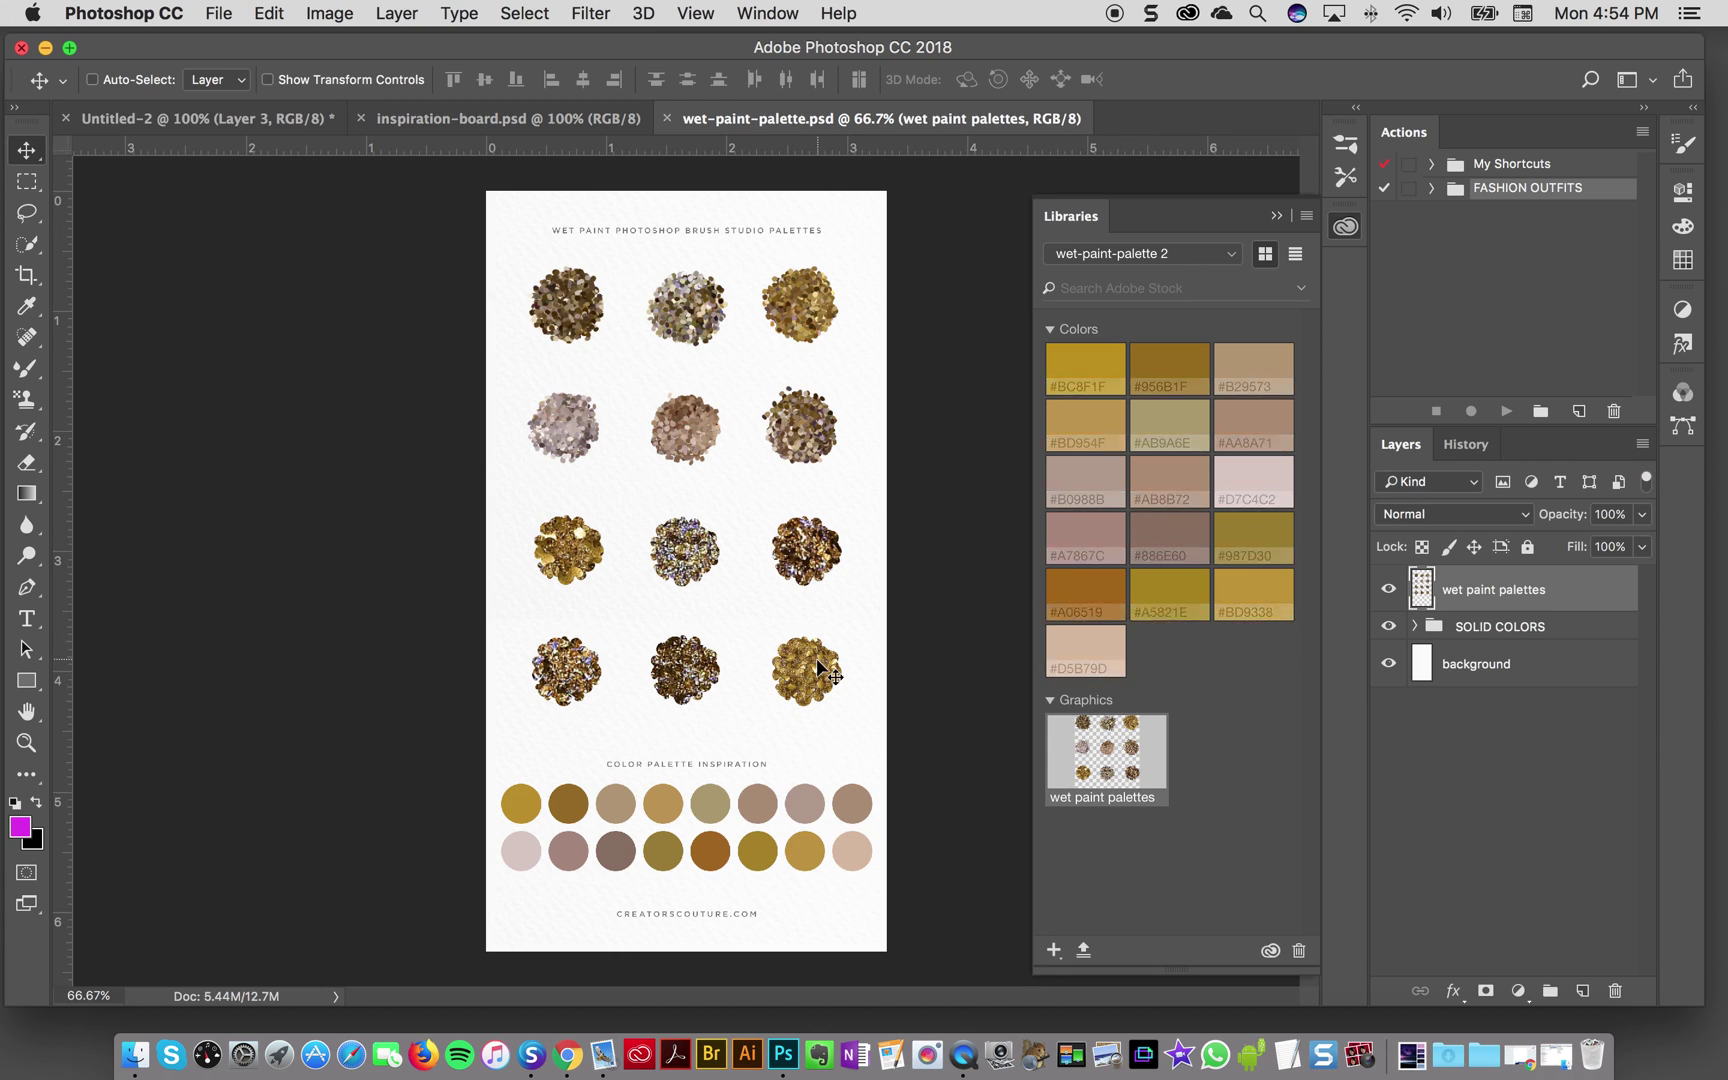
{"action": "left_click", "coordinate": [566, 122]}
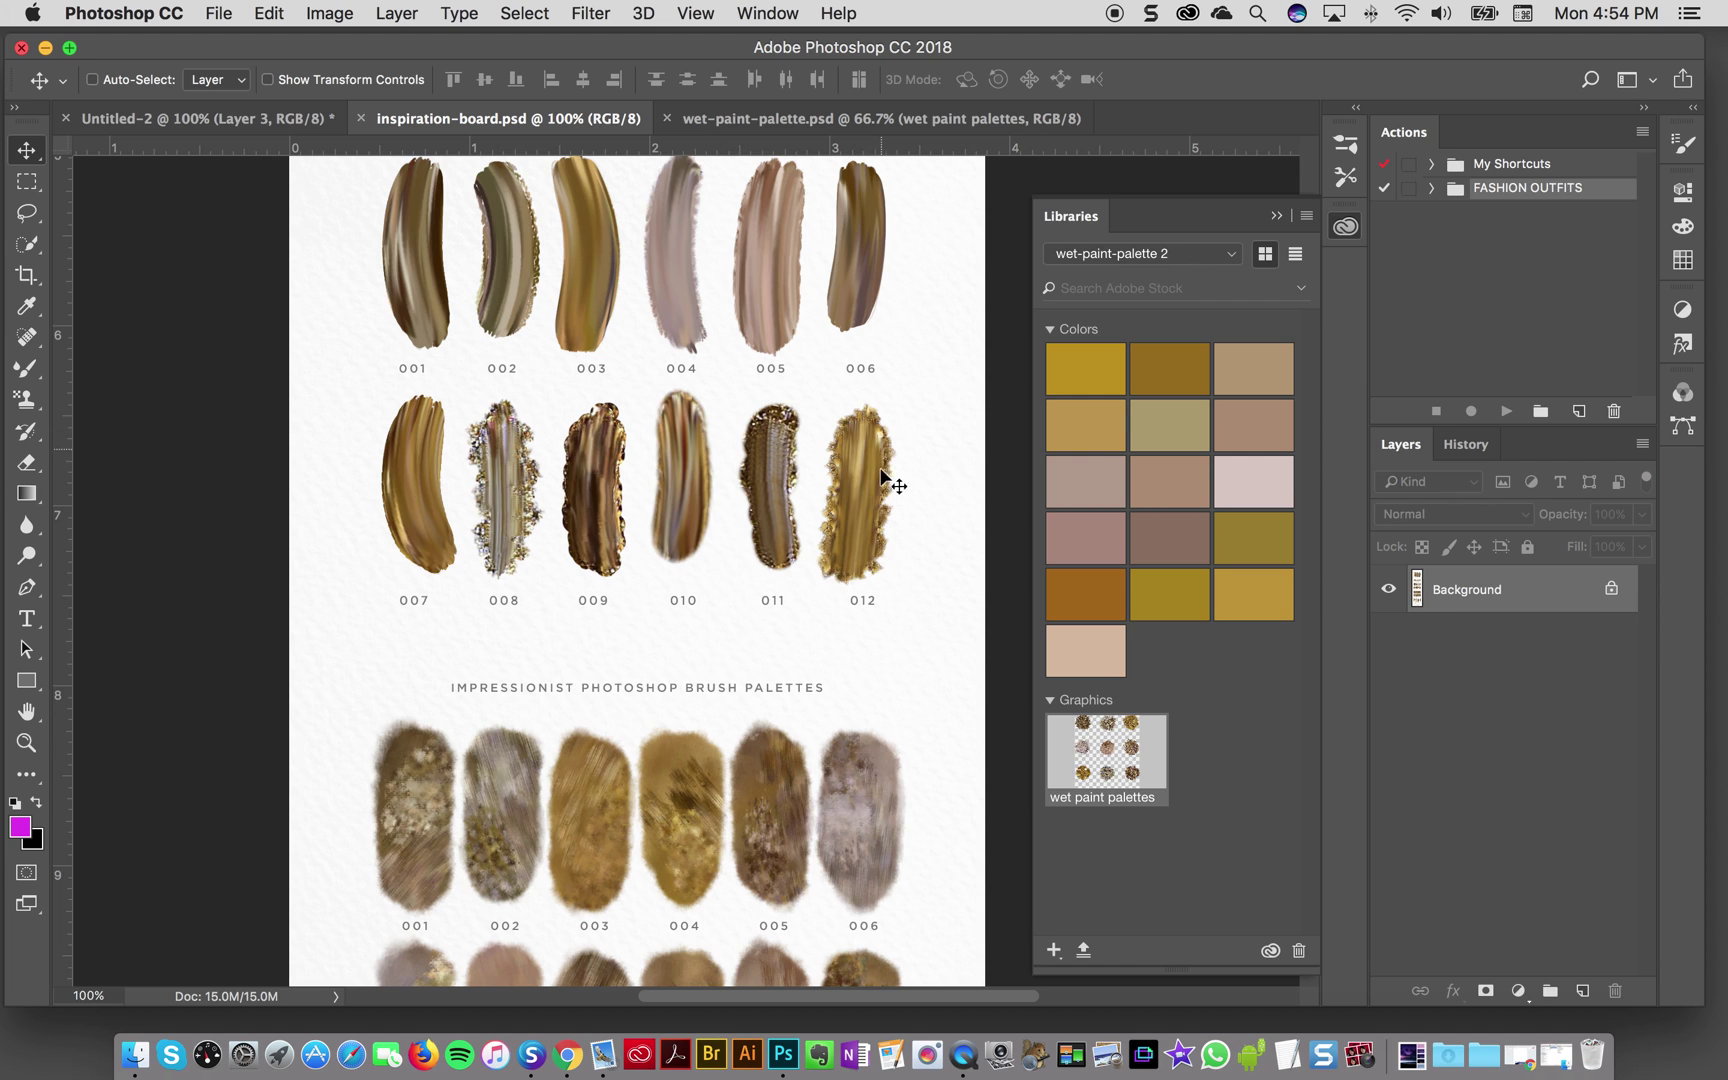
{"action": "scroll", "coordinate": [856, 540], "scroll_direction": "down", "scroll_amount": 5}
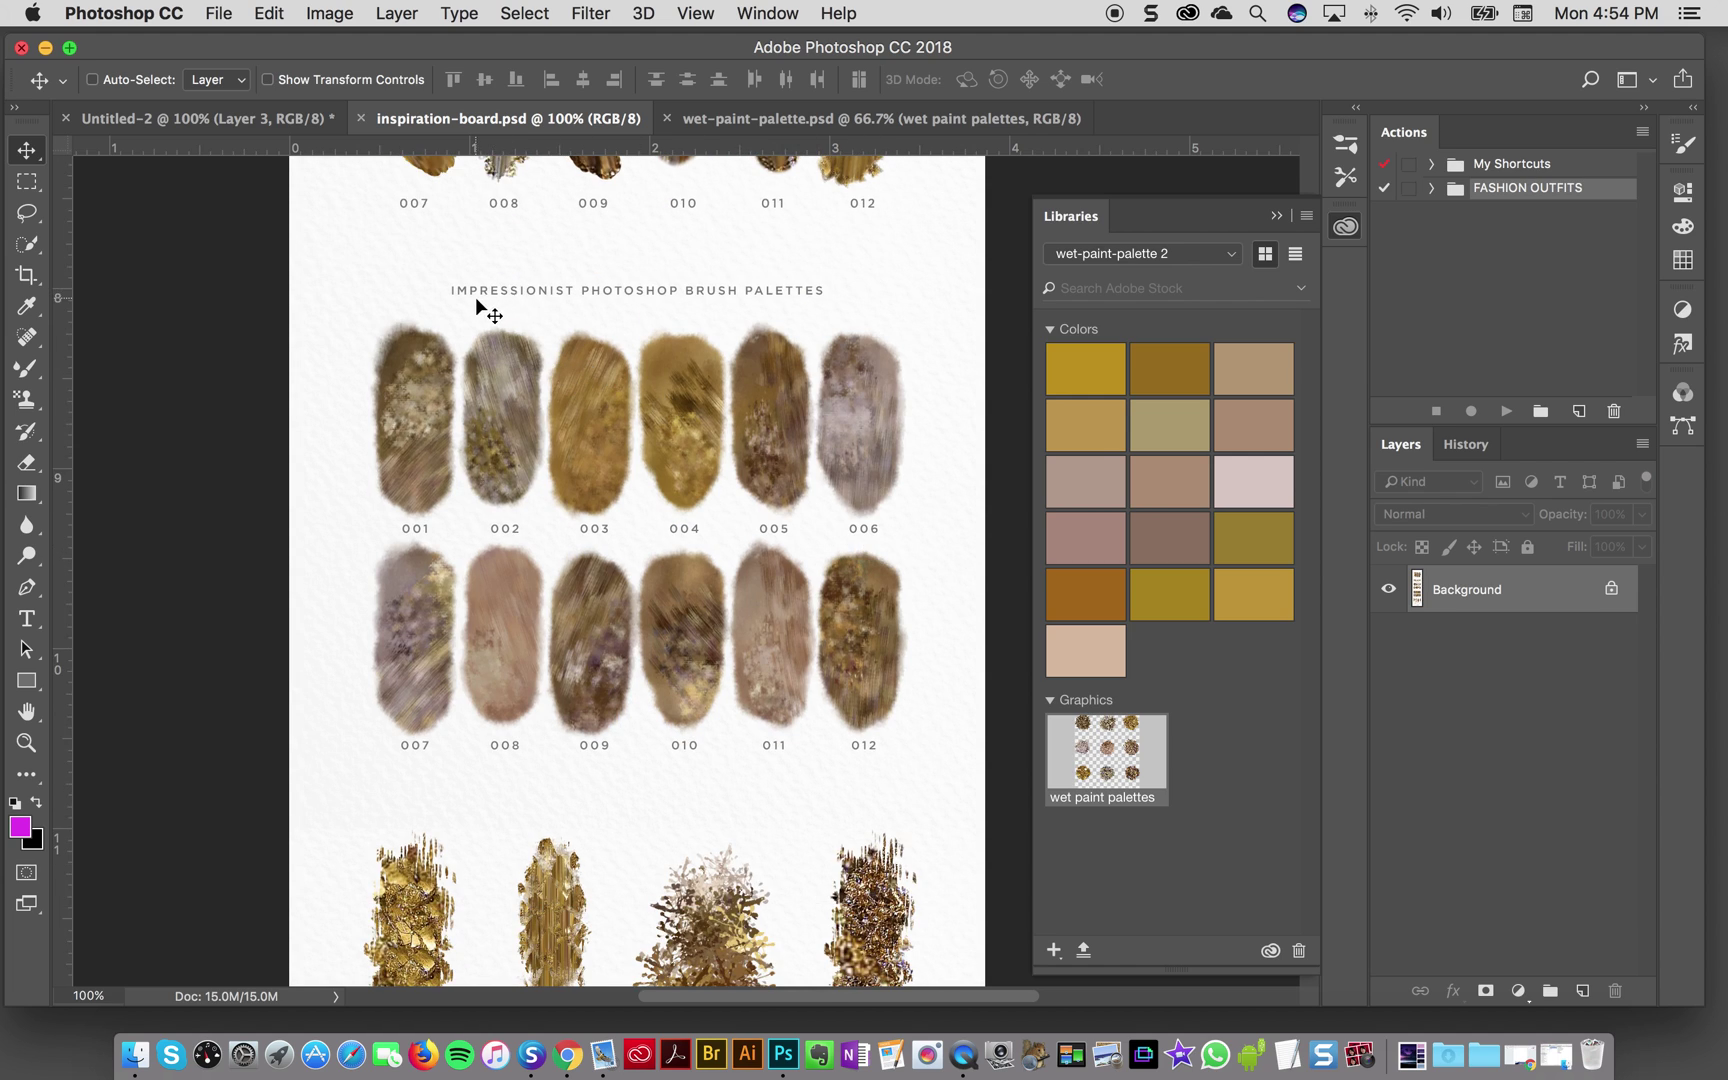
{"action": "scroll", "coordinate": [490, 377], "scroll_direction": "down", "scroll_amount": 2}
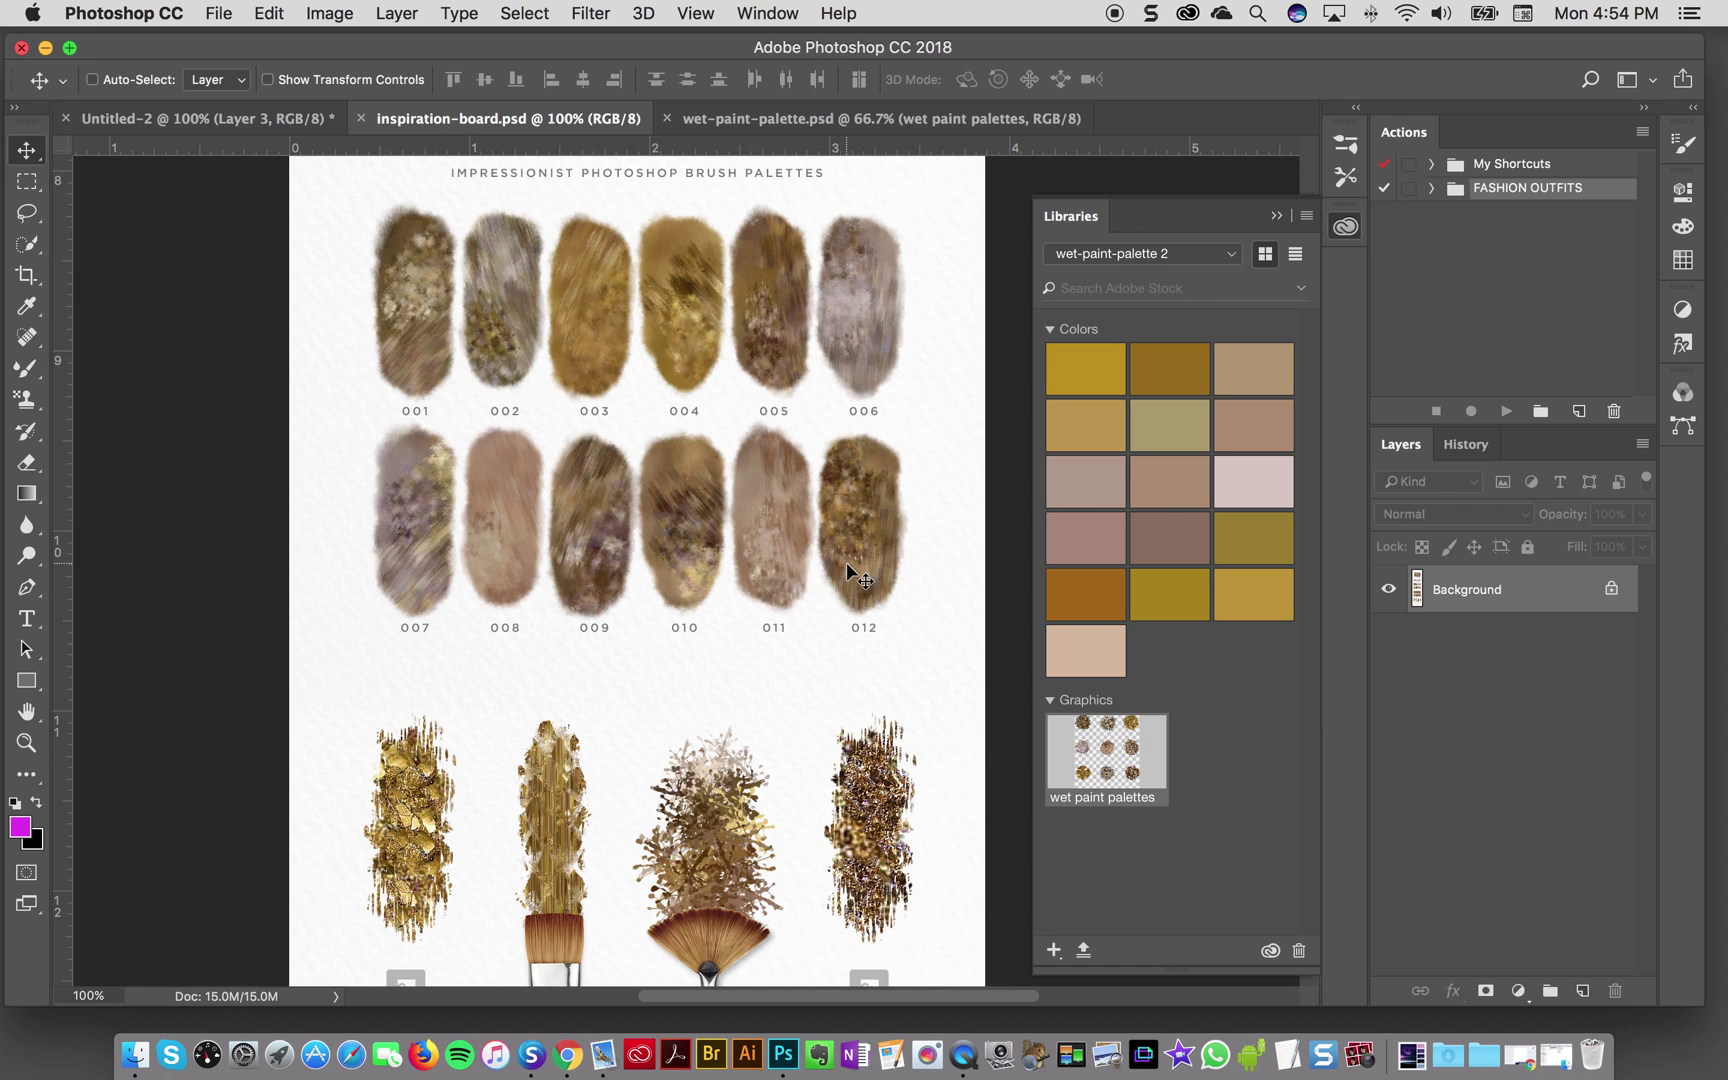
{"action": "scroll", "coordinate": [846, 568], "scroll_direction": "down", "scroll_amount": 2}
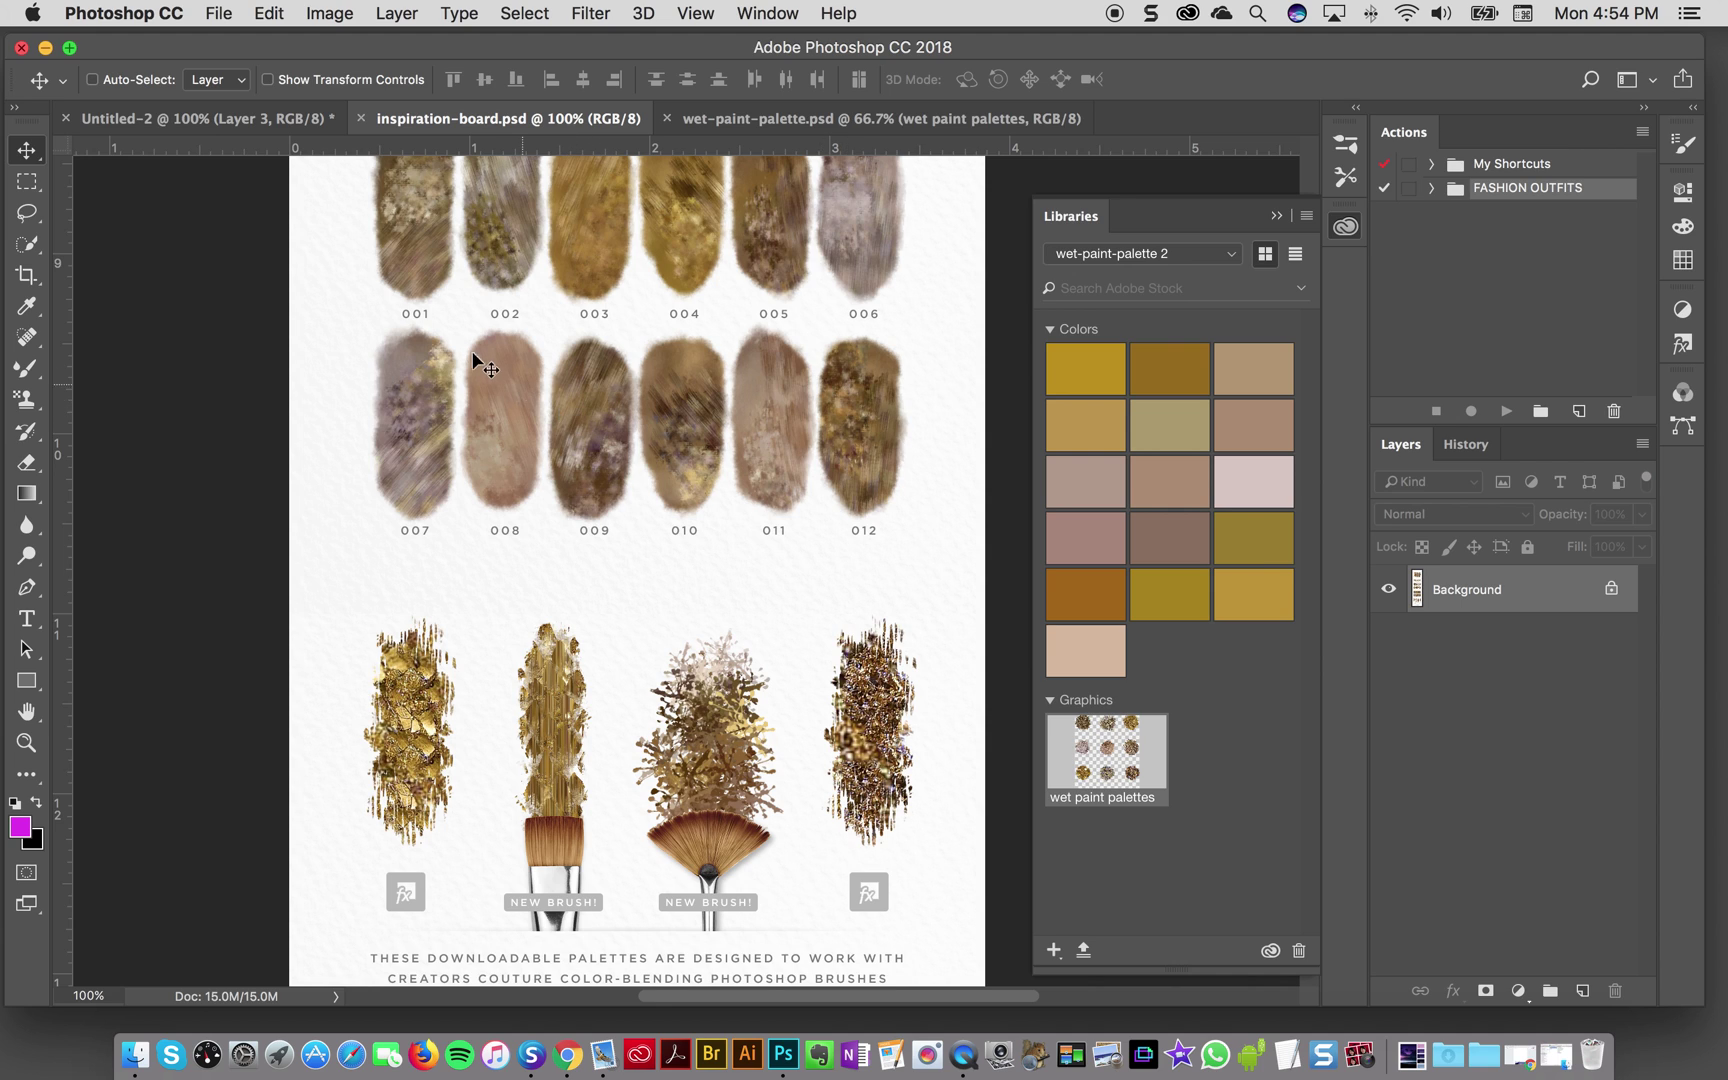
{"action": "scroll", "coordinate": [590, 421], "scroll_direction": "down", "scroll_amount": 5}
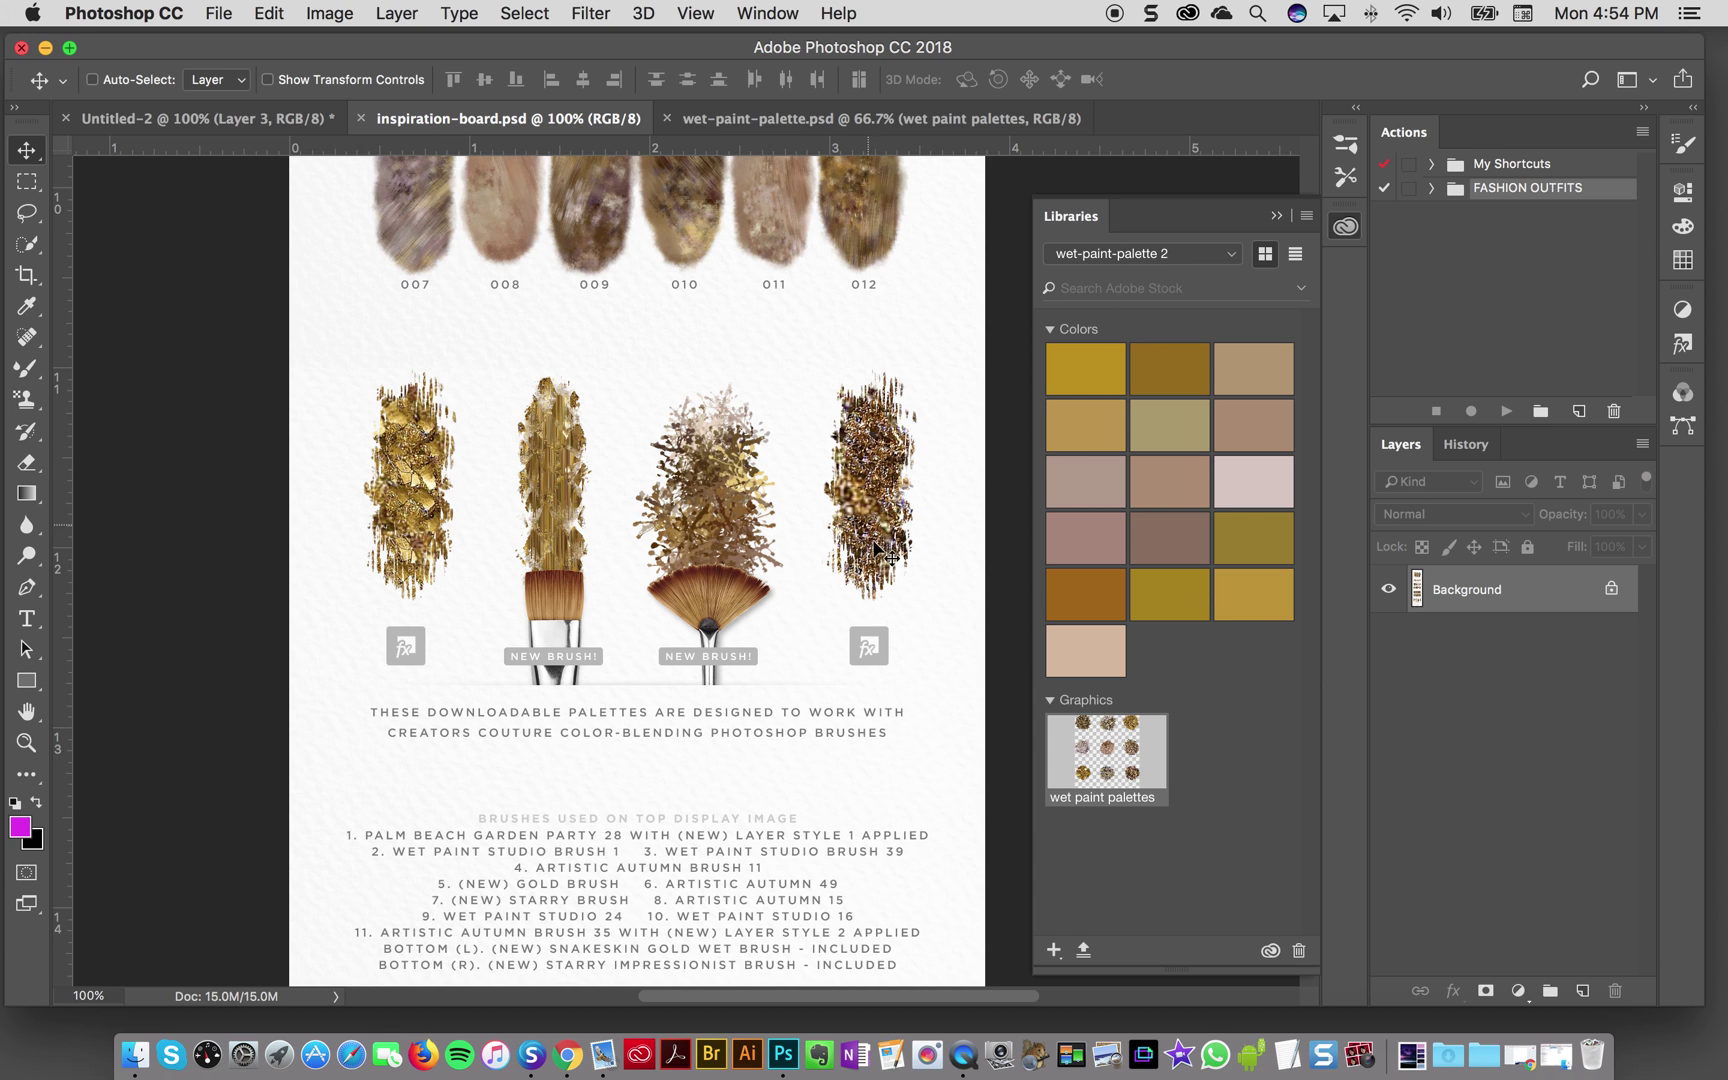
{"action": "scroll", "coordinate": [876, 552], "scroll_direction": "up", "scroll_amount": 10}
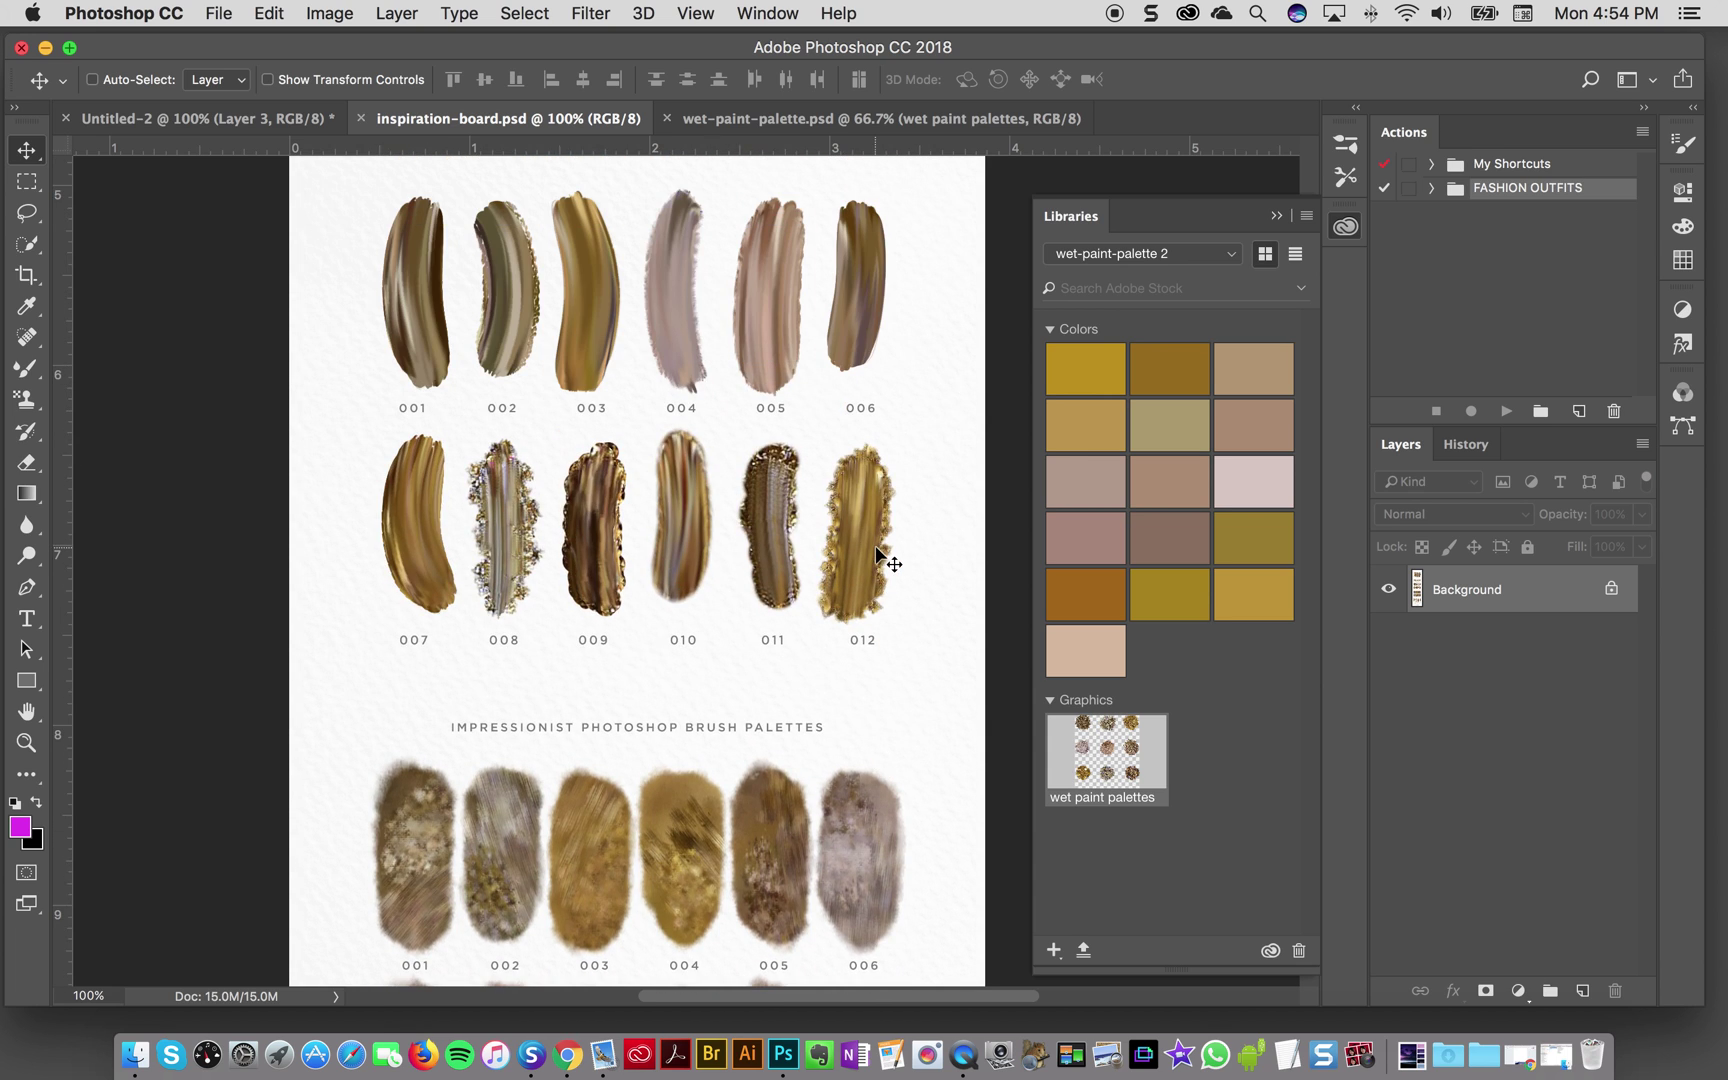
{"action": "scroll", "coordinate": [876, 552], "scroll_direction": "up", "scroll_amount": 8}
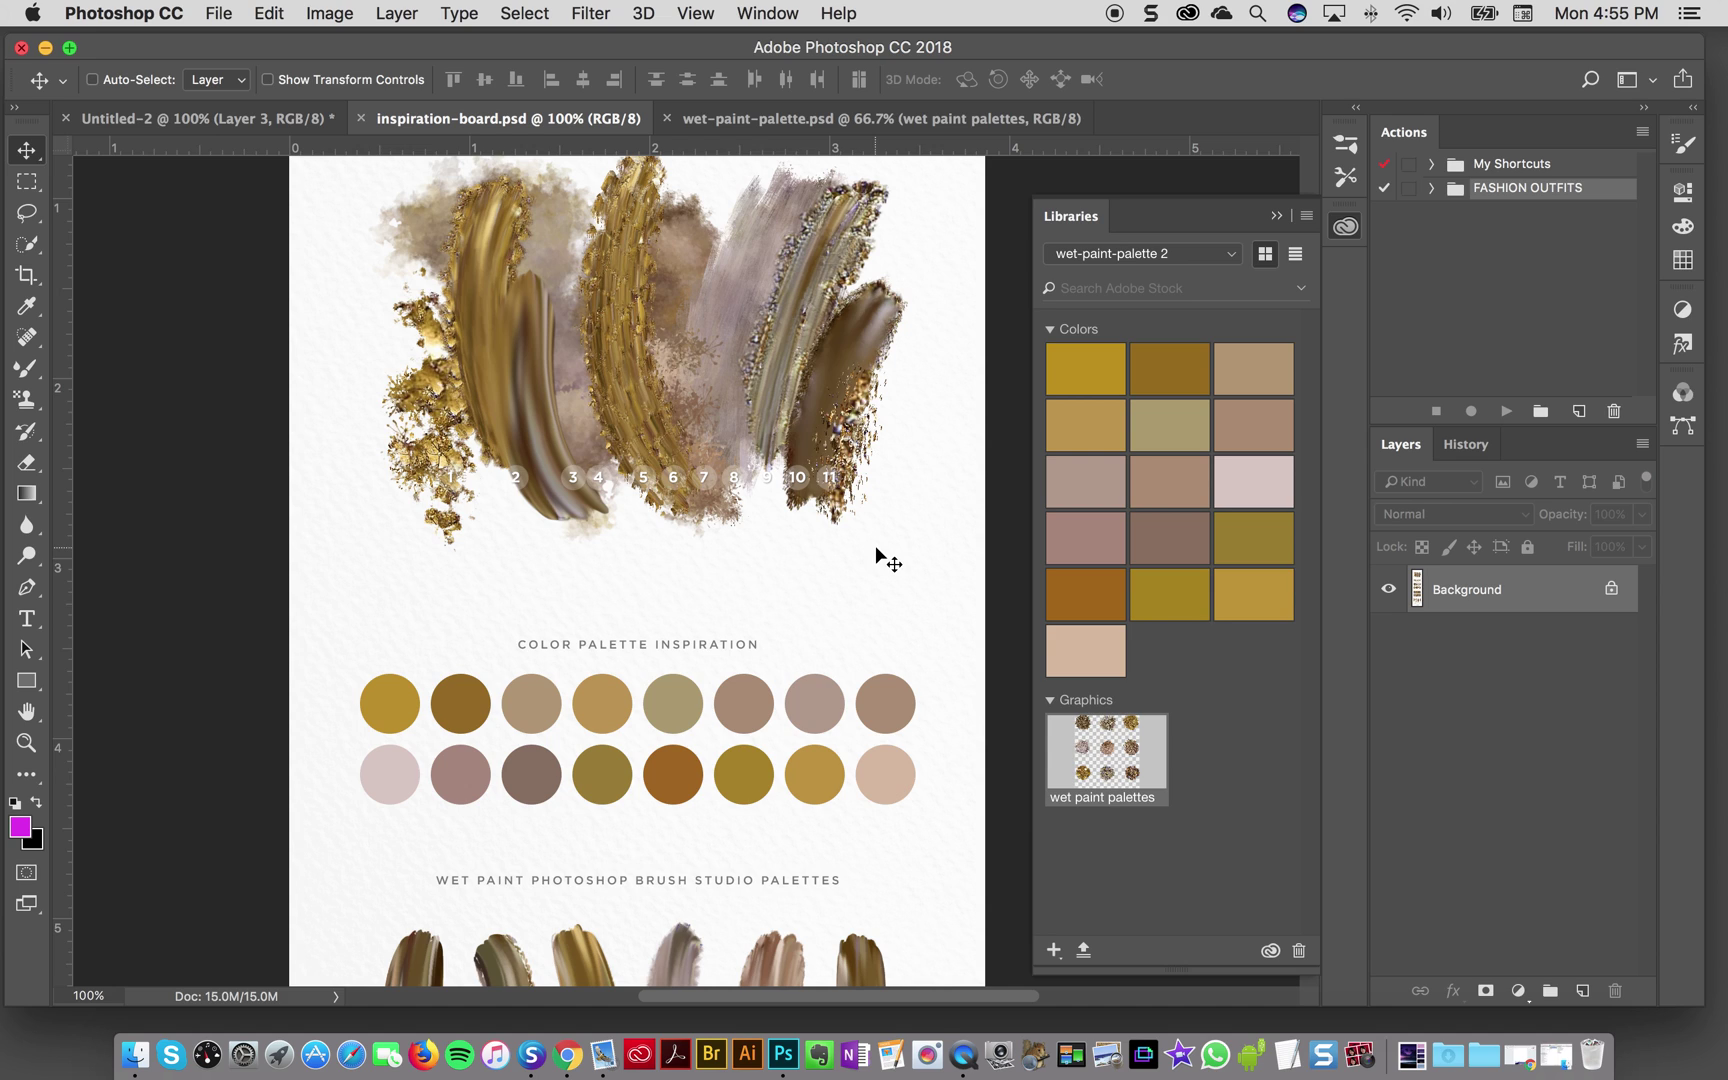
{"action": "scroll", "coordinate": [875, 545], "scroll_direction": "up", "scroll_amount": 2}
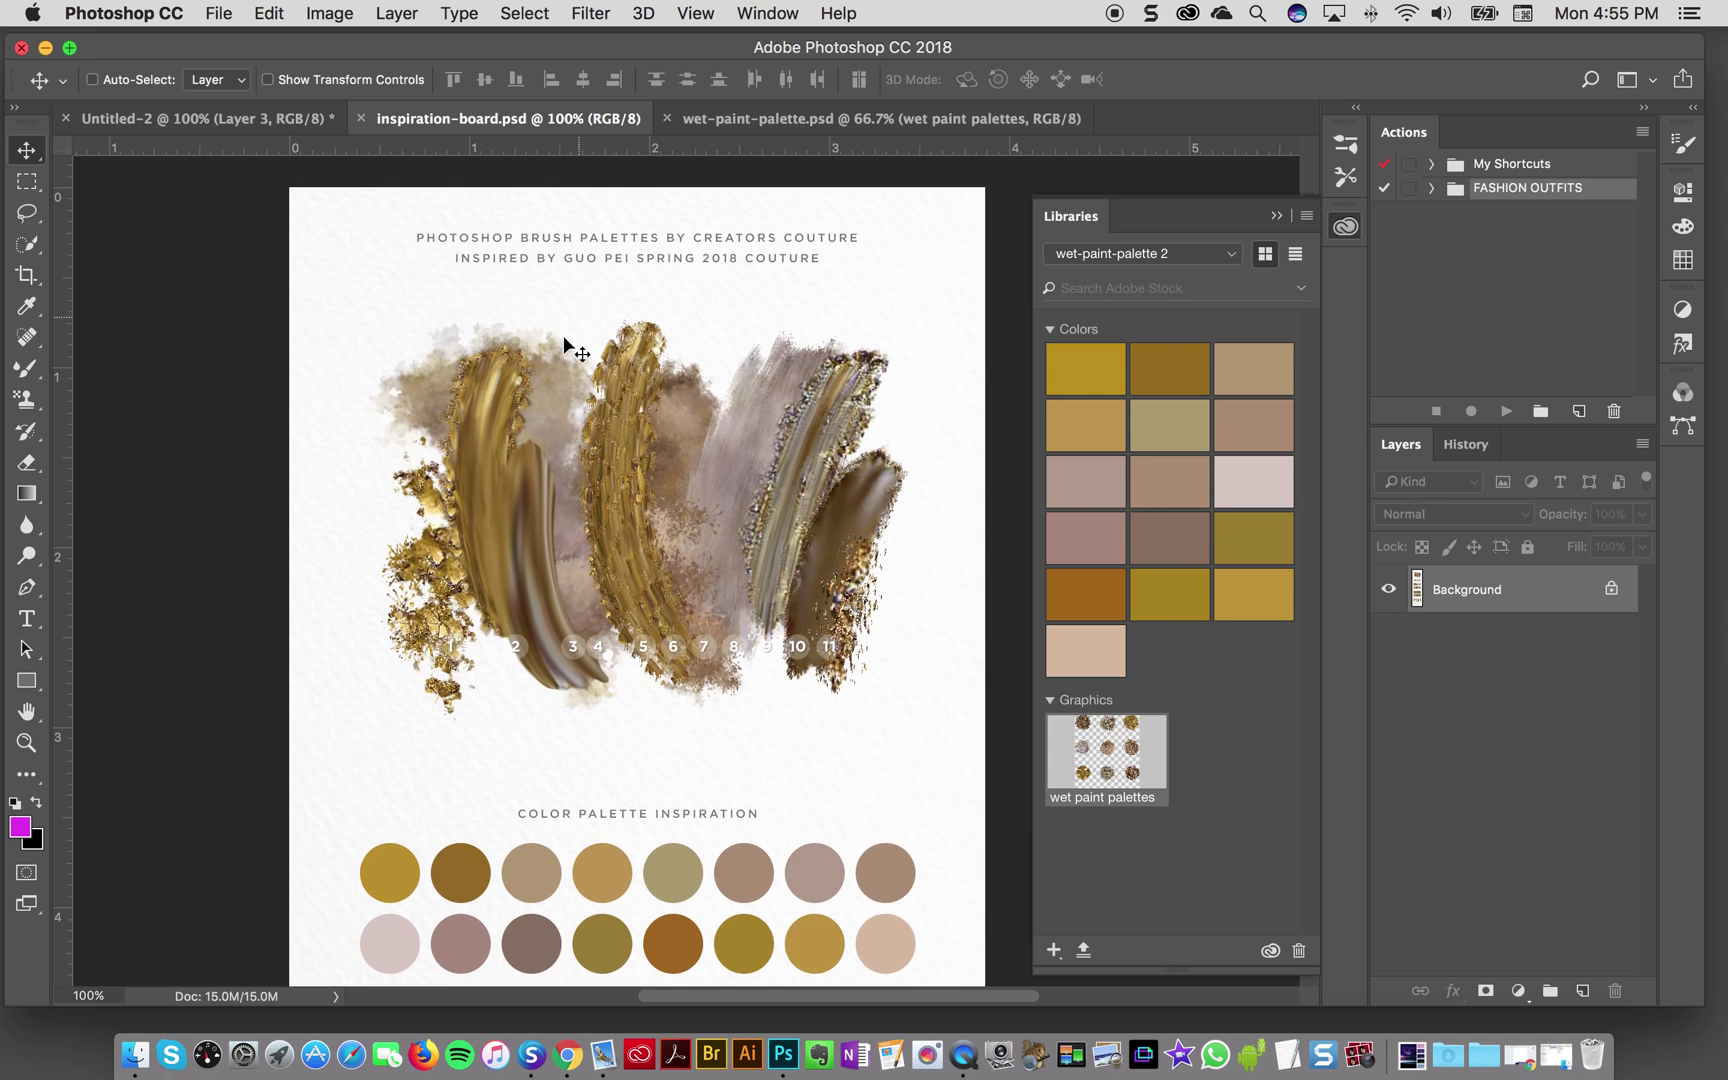
{"action": "left_click_drag", "start_coordinate": [413, 322], "coordinate": [1220, 714]}
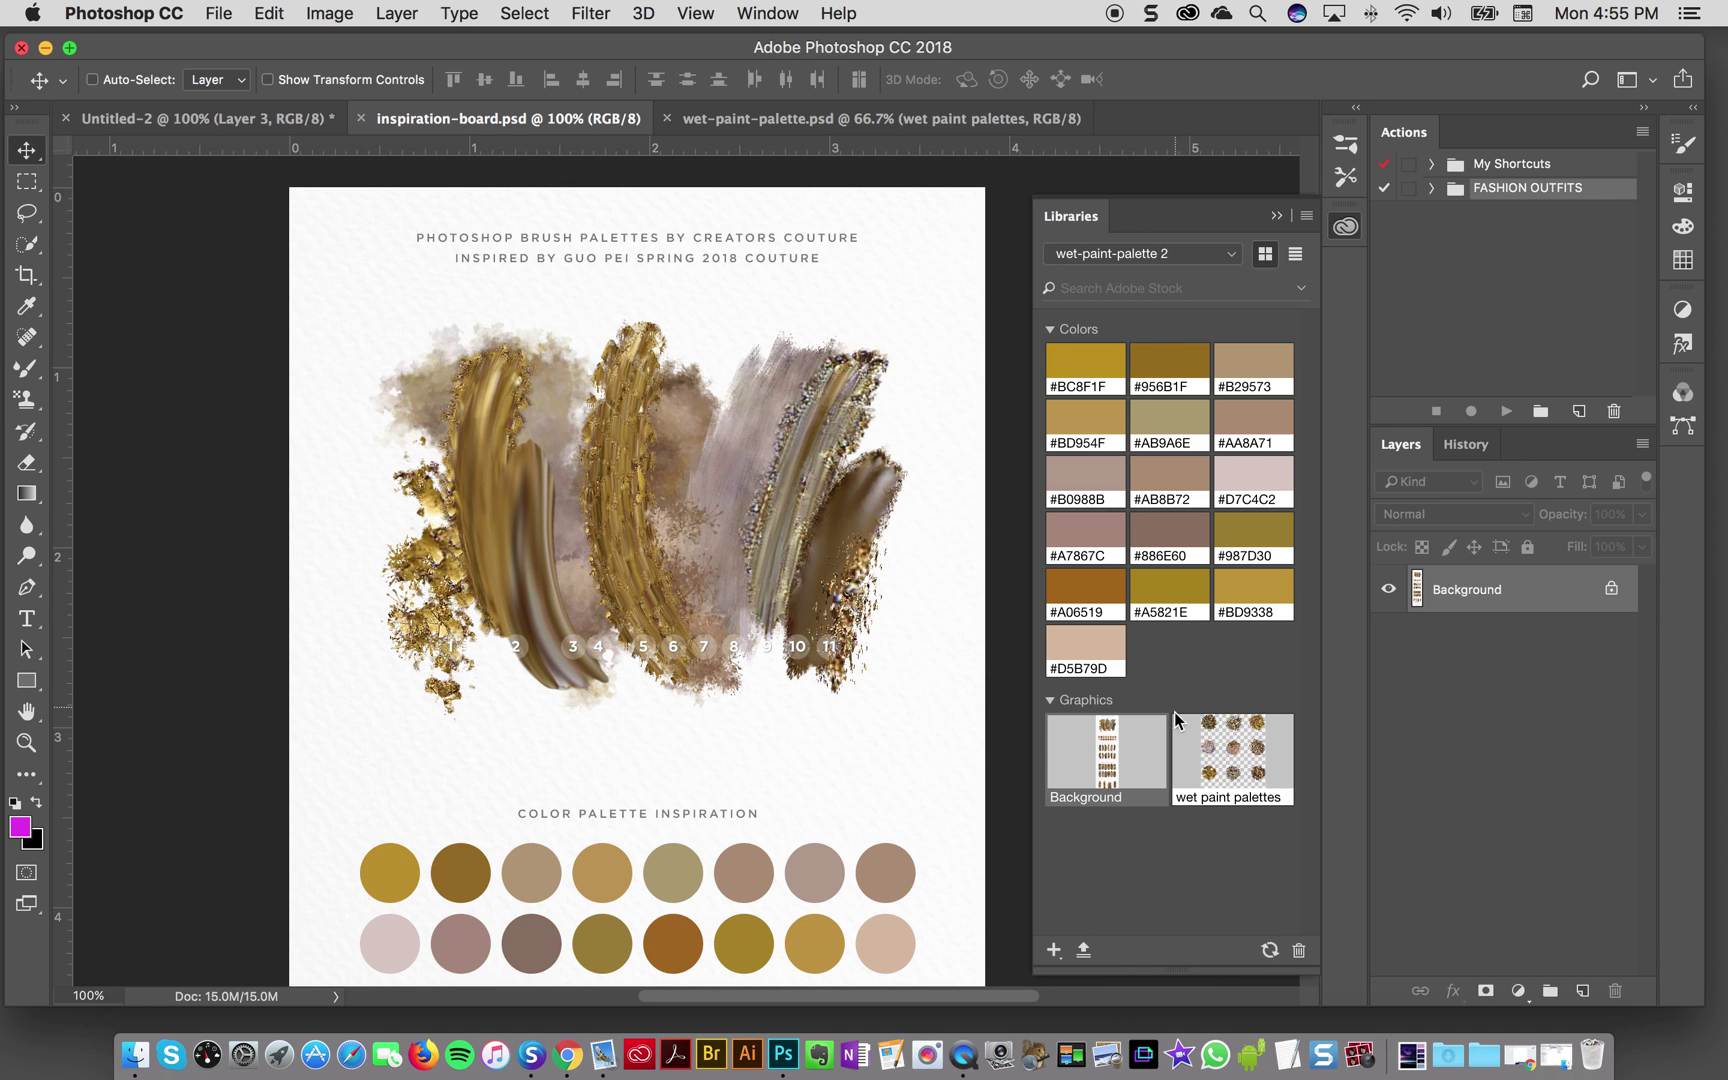
- Check the library now lists the Background and wet paint palettes graphics beside the 16 colours
{"action": "scroll", "coordinate": [869, 545], "scroll_direction": "down", "scroll_amount": 5}
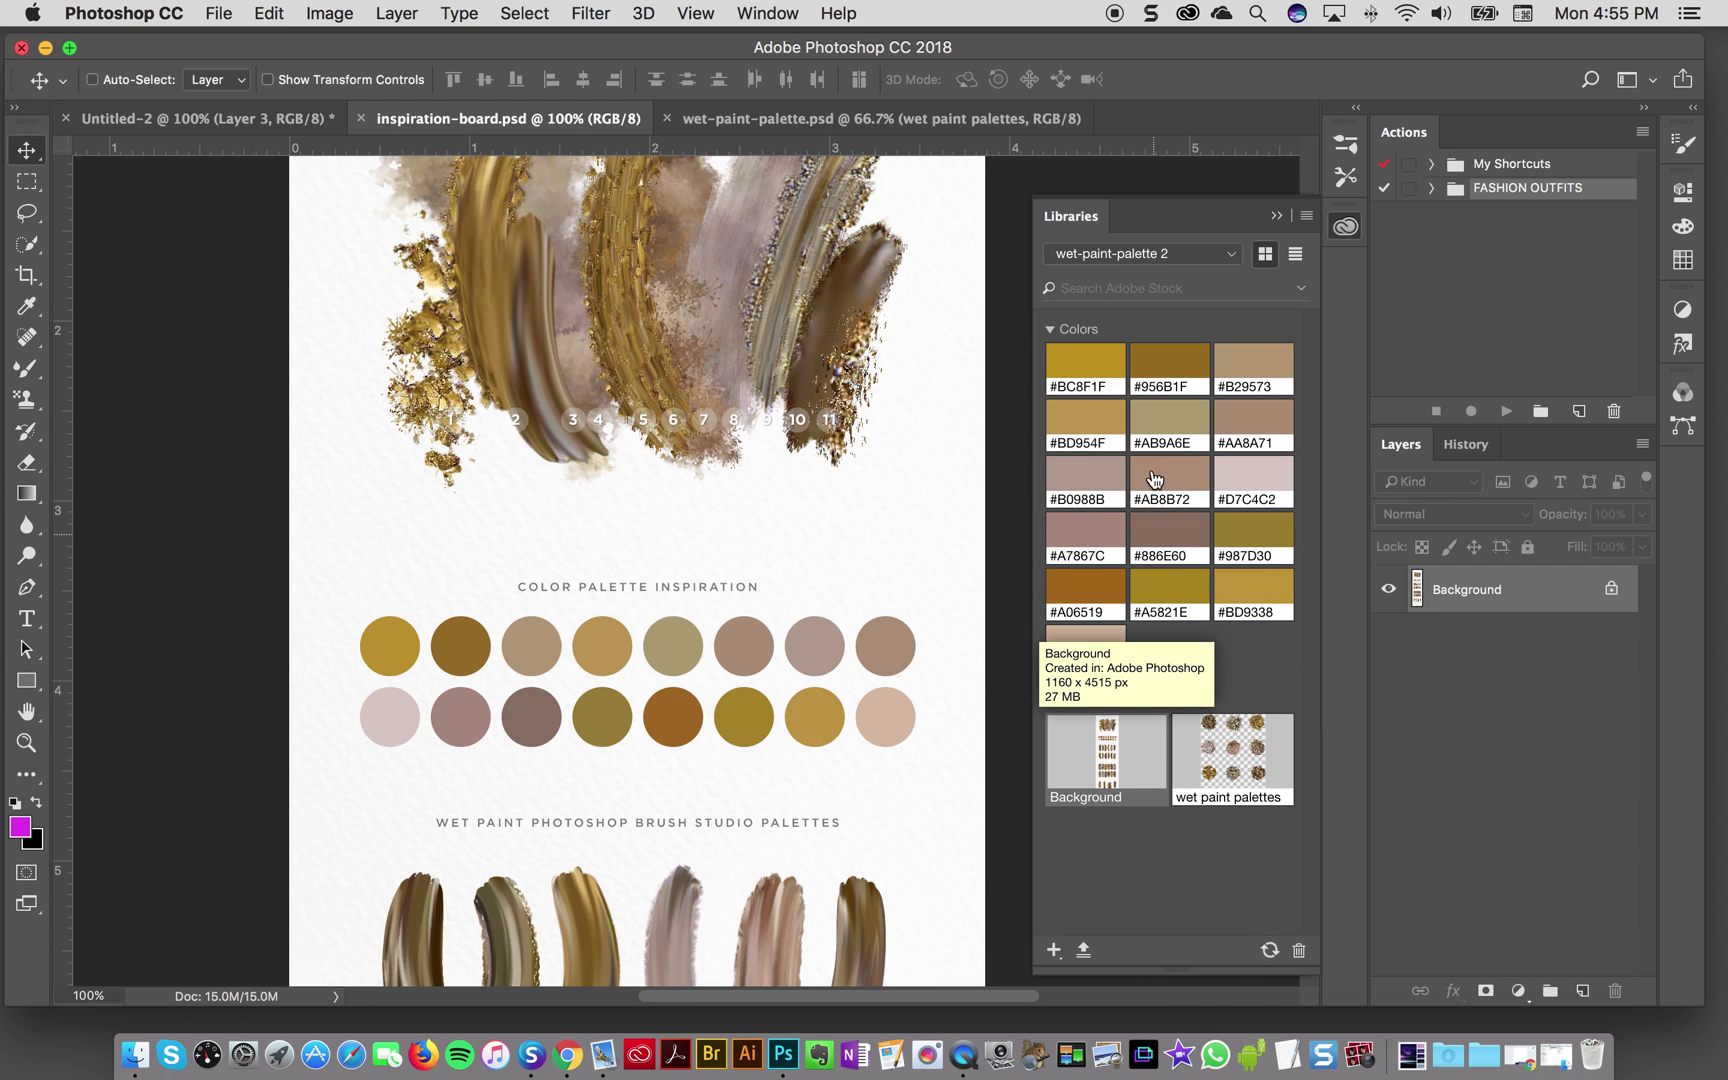
{"action": "mouse_move", "coordinate": [1297, 766]}
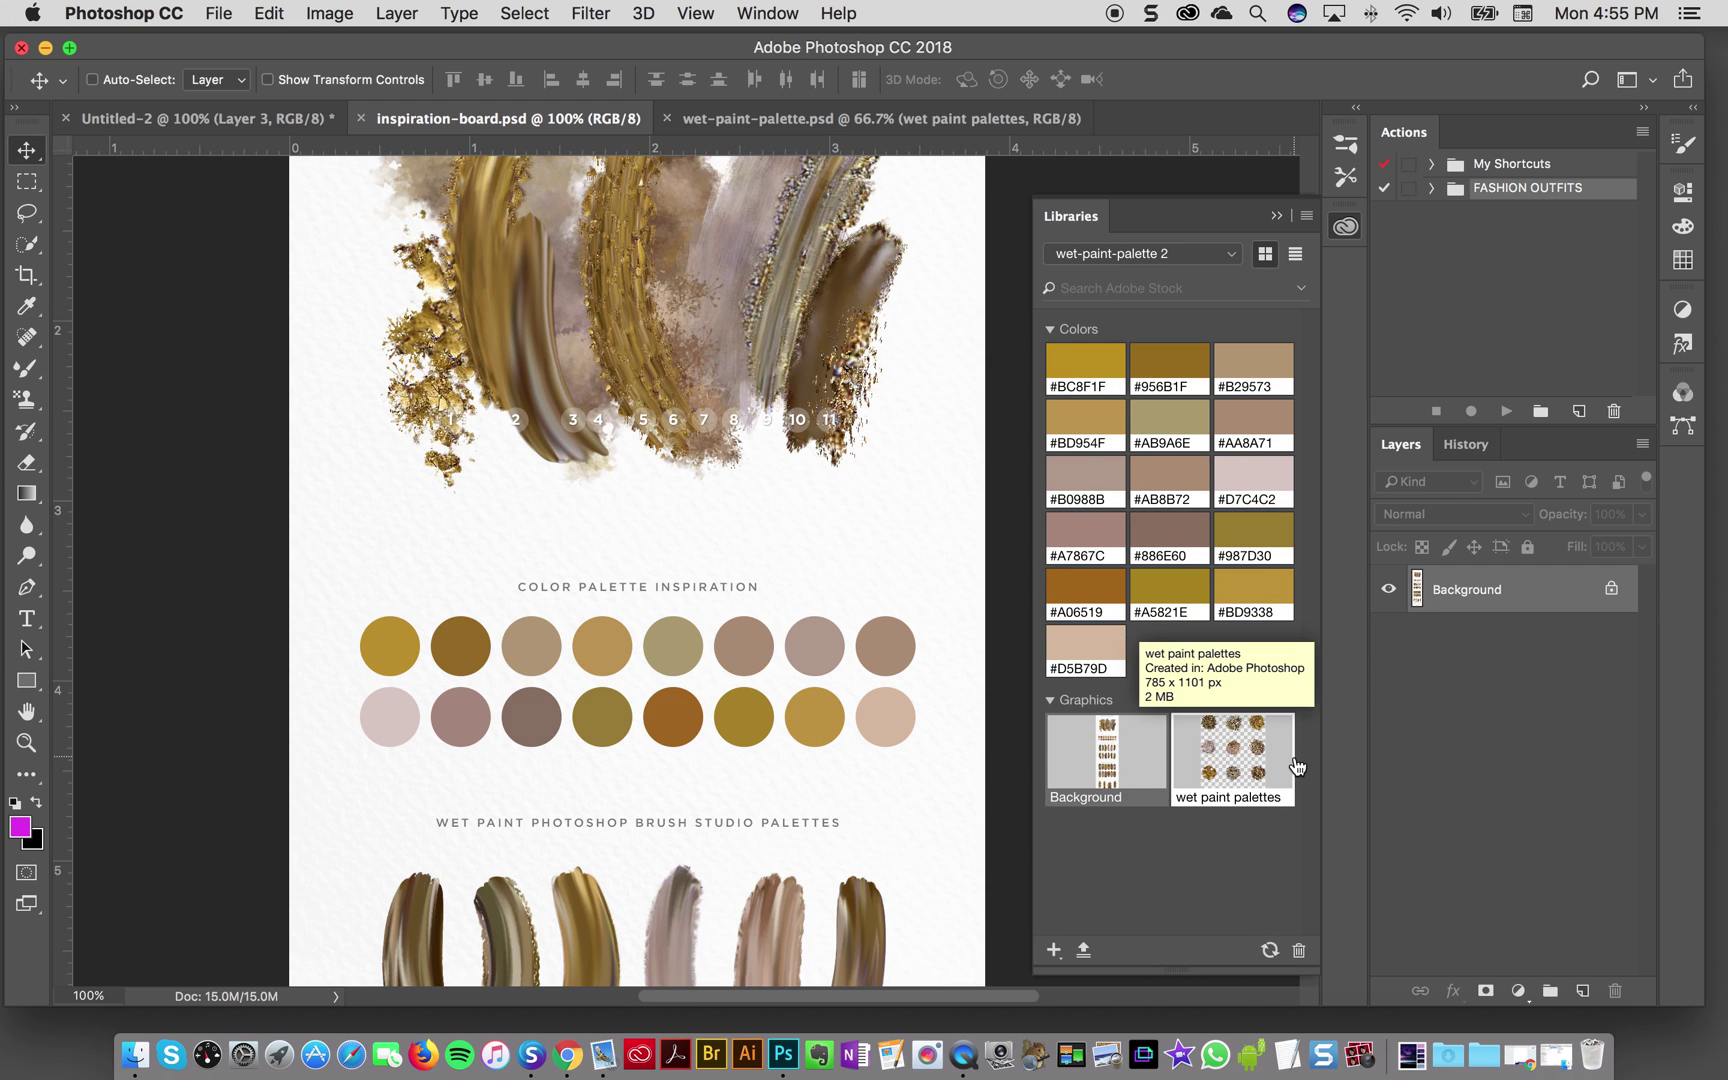